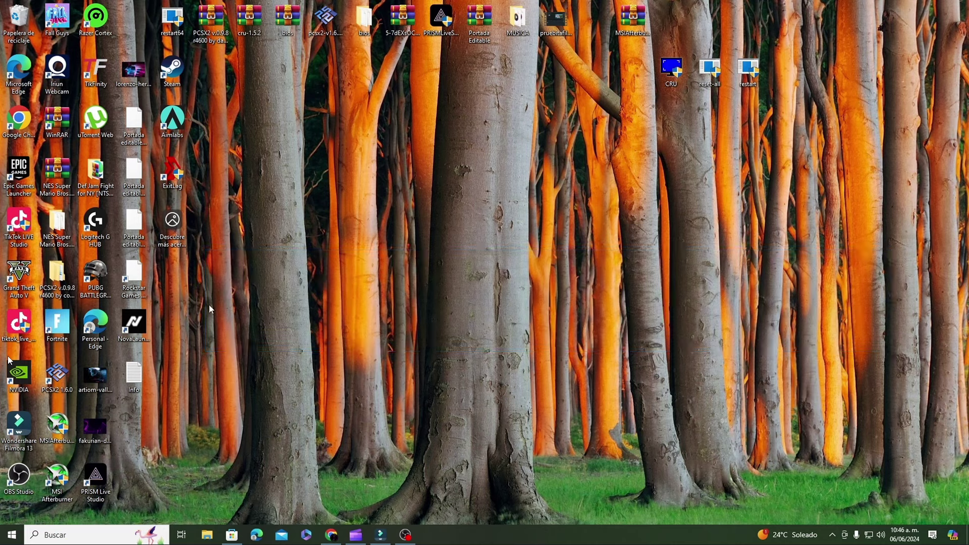
pyautogui.moveTo(201, 271); pyautogui.dragTo(907, 364)
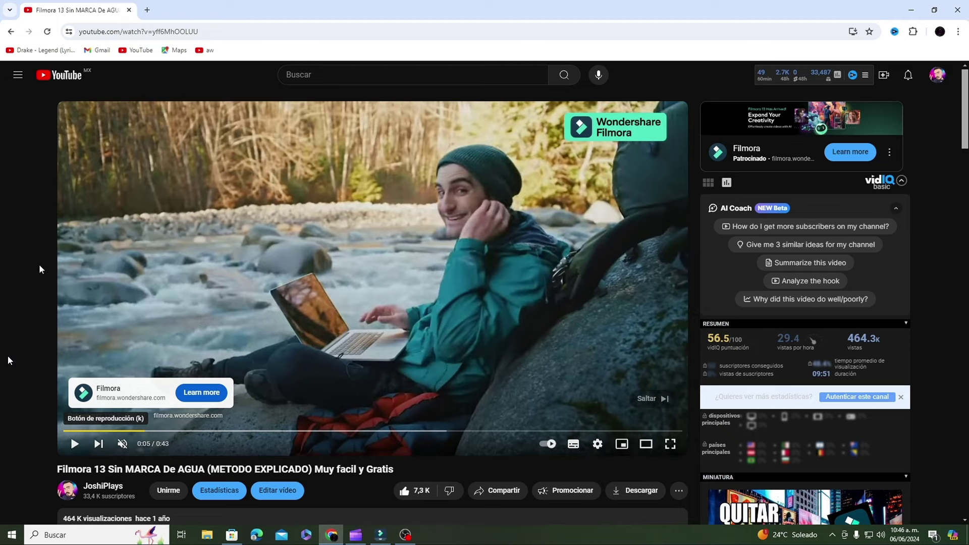
# Examine the title, statistics and viewer comments of the YouTube video about removing the Filmora 13 watermark.
pyautogui.scroll(-3, 8, 360)
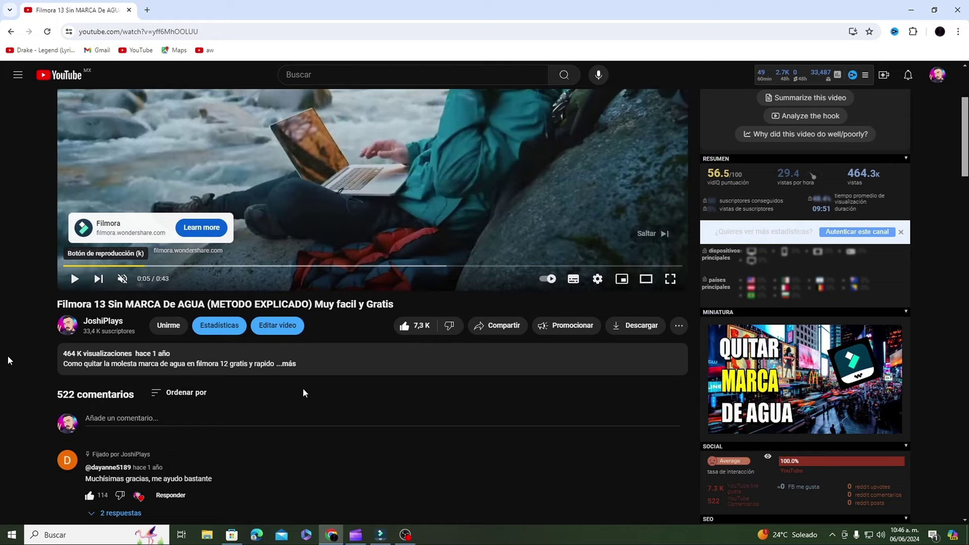
pyautogui.scroll(3, 959, 136)
pyautogui.scroll(-5, 951, 153)
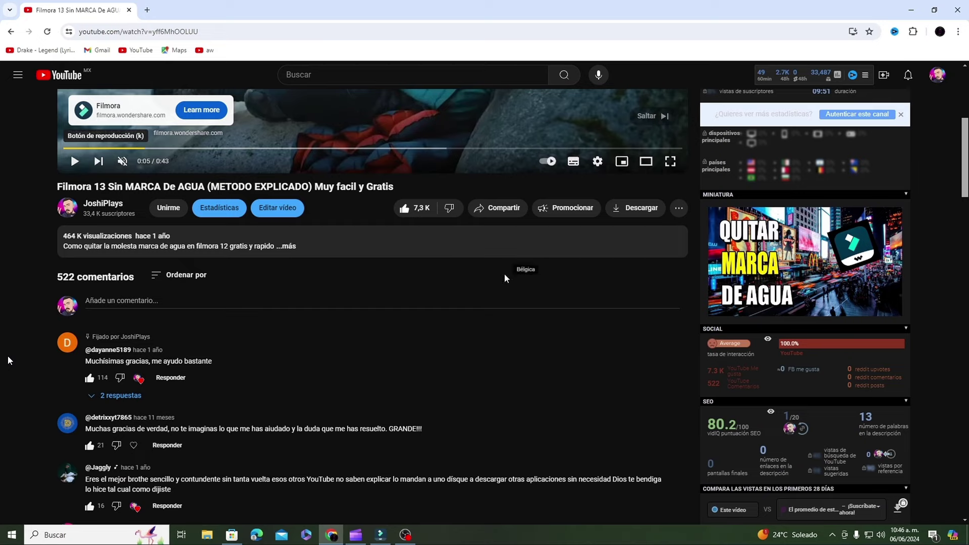
pyautogui.scroll(2, 614, 260)
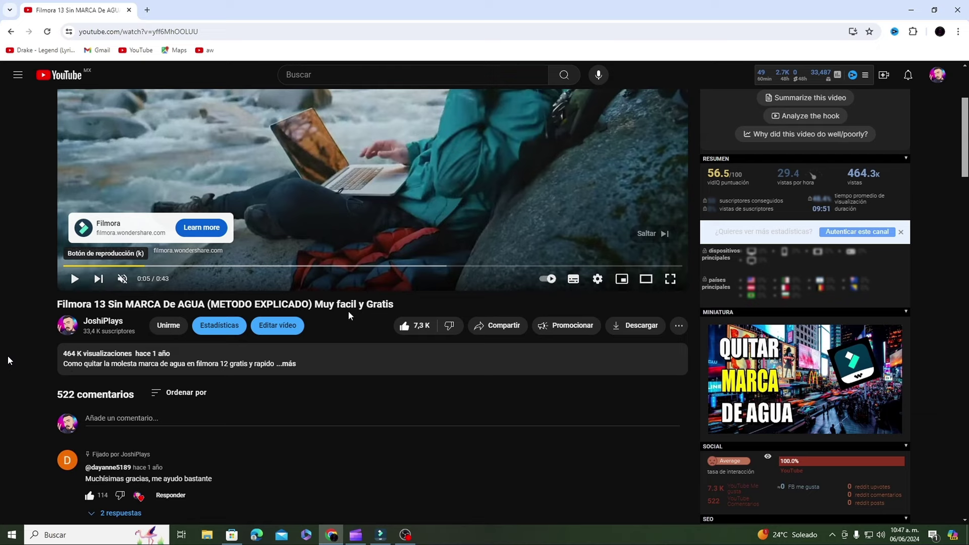
pyautogui.moveTo(76, 361)
pyautogui.scroll(3, 432, 166)
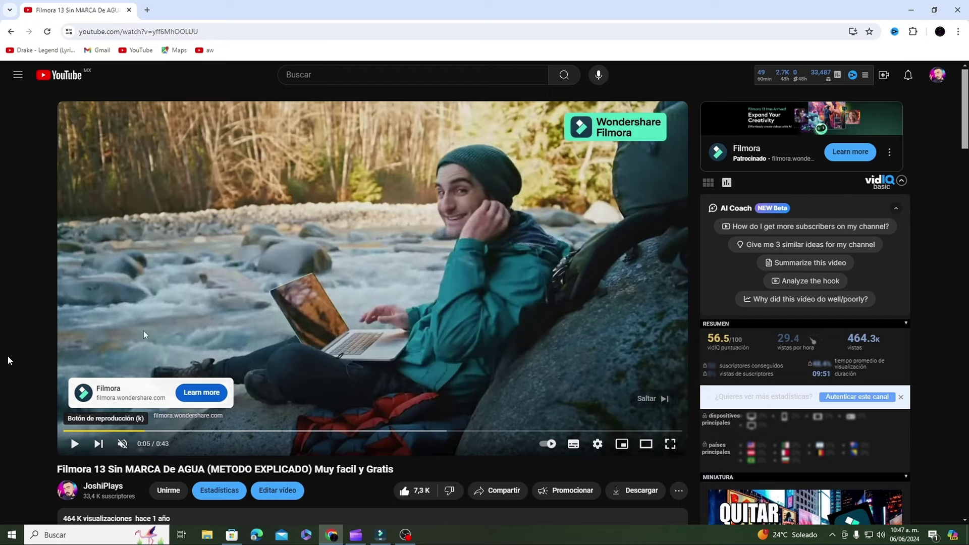
pyautogui.scroll(-5, 197, 339)
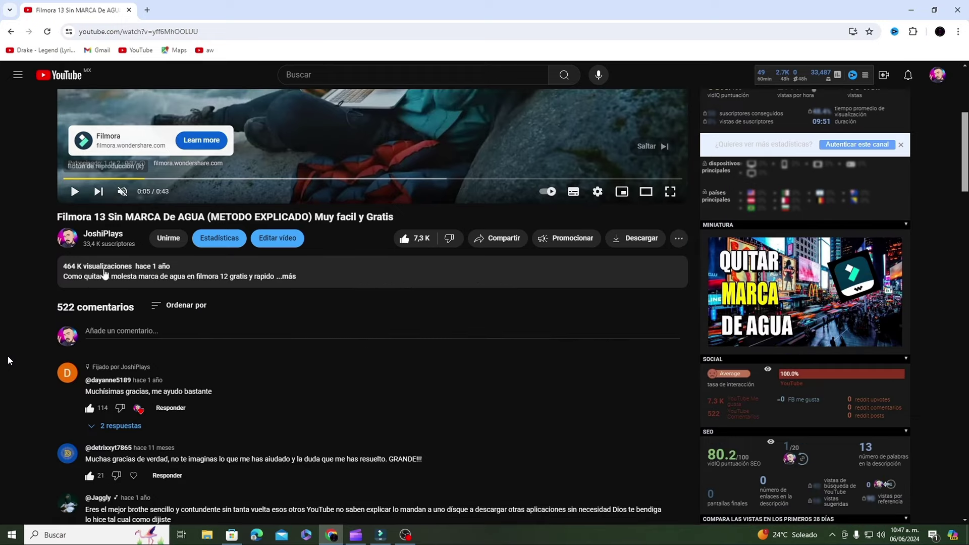
pyautogui.scroll(-8, 151, 217)
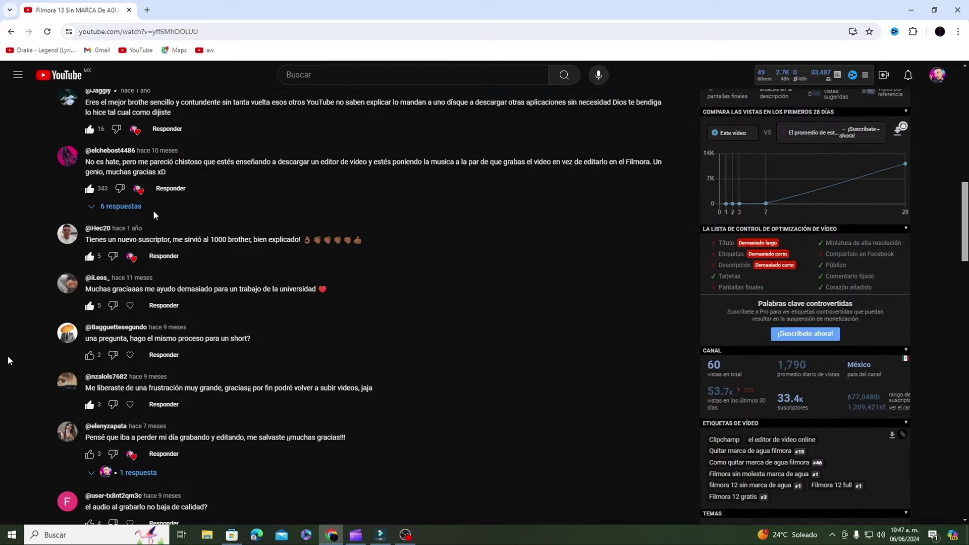
pyautogui.scroll(5, 160, 222)
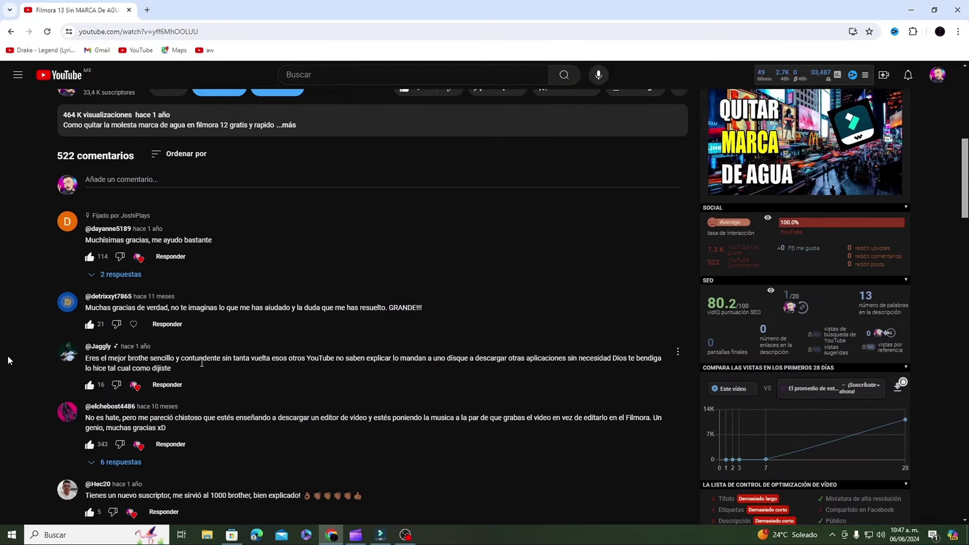
pyautogui.scroll(-8, 202, 362)
pyautogui.scroll(-6, 954, 266)
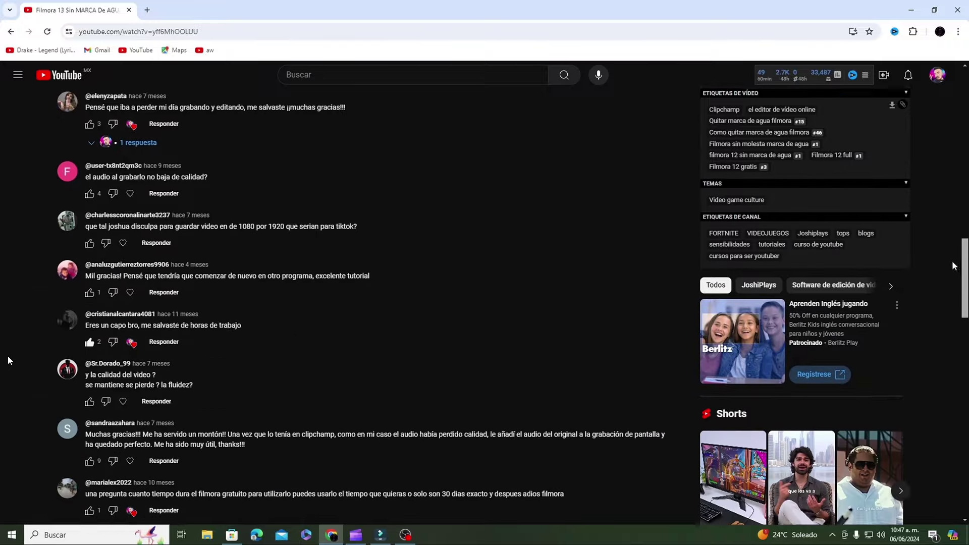
pyautogui.moveTo(954, 266); pyautogui.dragTo(883, 28)
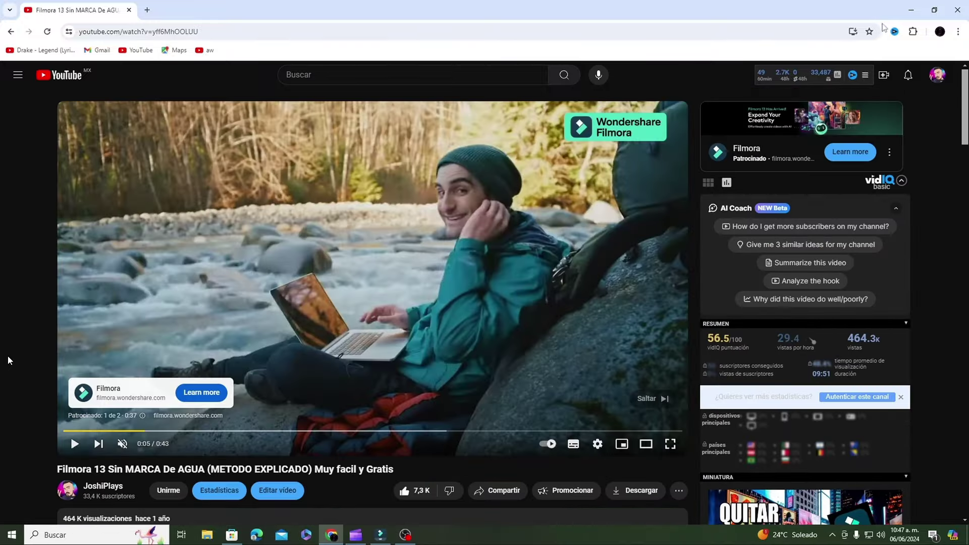
# Put the browser away and switch to the open Wondershare Filmora project, keeping the playhead at the start of the timeline.
pyautogui.click(908, 15)
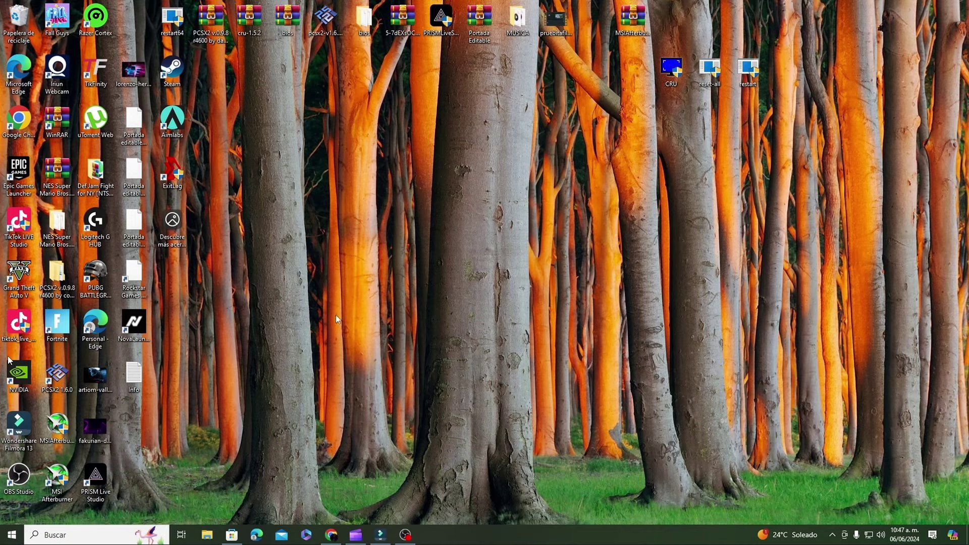
pyautogui.click(381, 535)
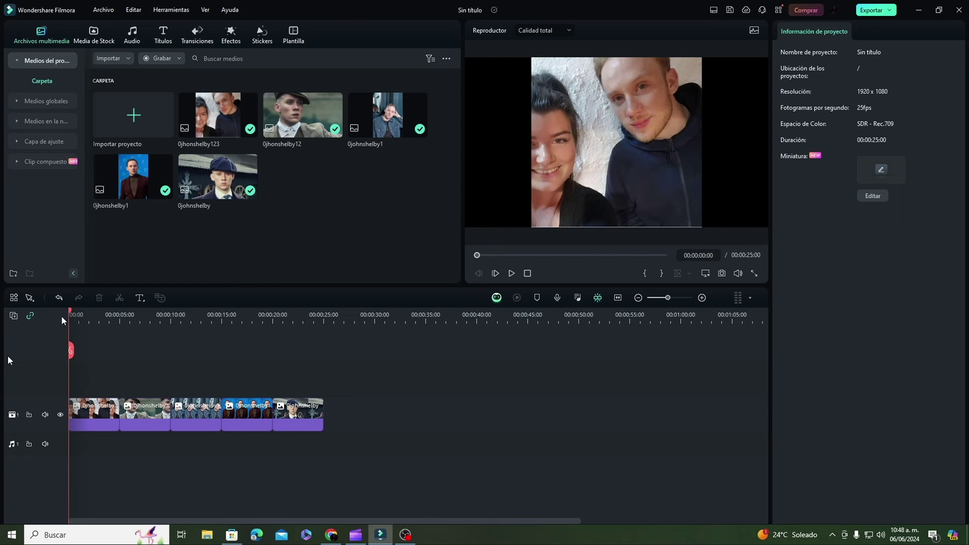
pyautogui.moveTo(70, 310)
pyautogui.mouseDown()
pyautogui.moveTo(129, 324)
pyautogui.moveTo(71, 315)
pyautogui.mouseUp()
pyautogui.moveTo(68, 310); pyautogui.dragTo(16, 357)
# Switch to the browser to review the comments under the watermark video, and return to the Filmora project.
pyautogui.click(331, 534)
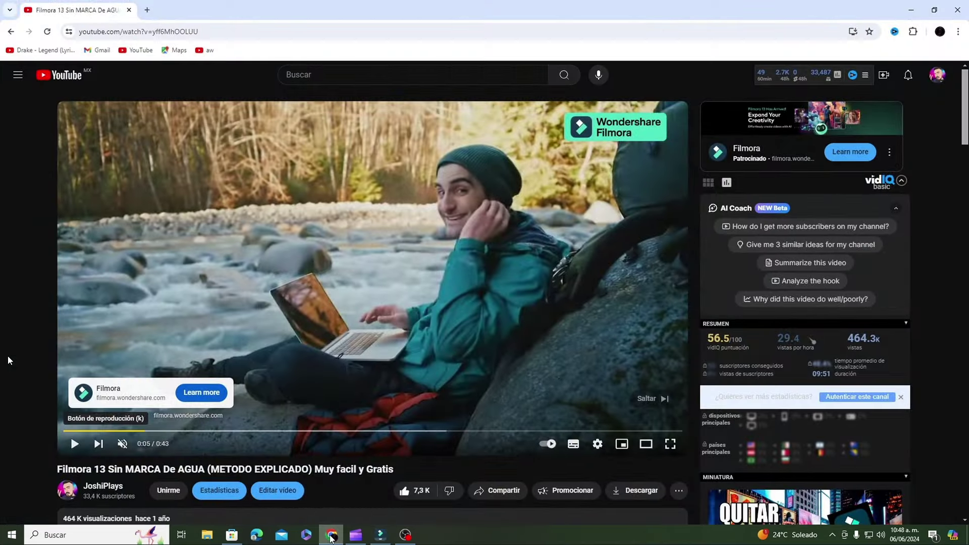
pyautogui.scroll(-1, 255, 385)
pyautogui.scroll(-15, 242, 382)
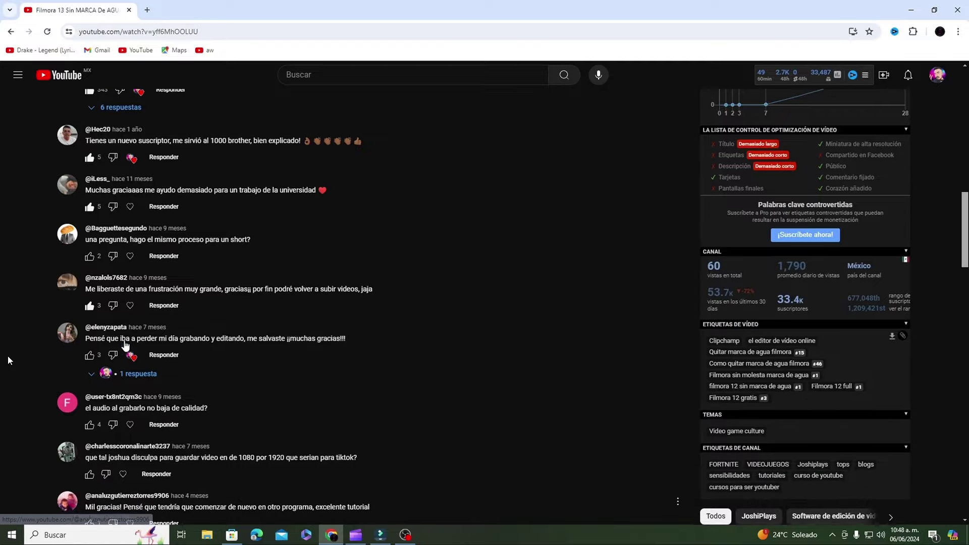
pyautogui.scroll(6, 161, 356)
pyautogui.scroll(10, 161, 357)
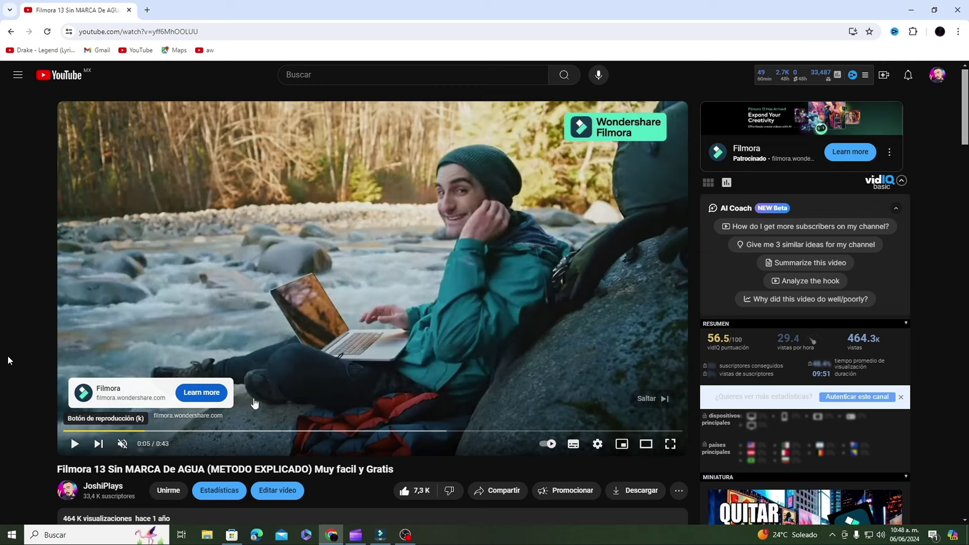
pyautogui.click(911, 10)
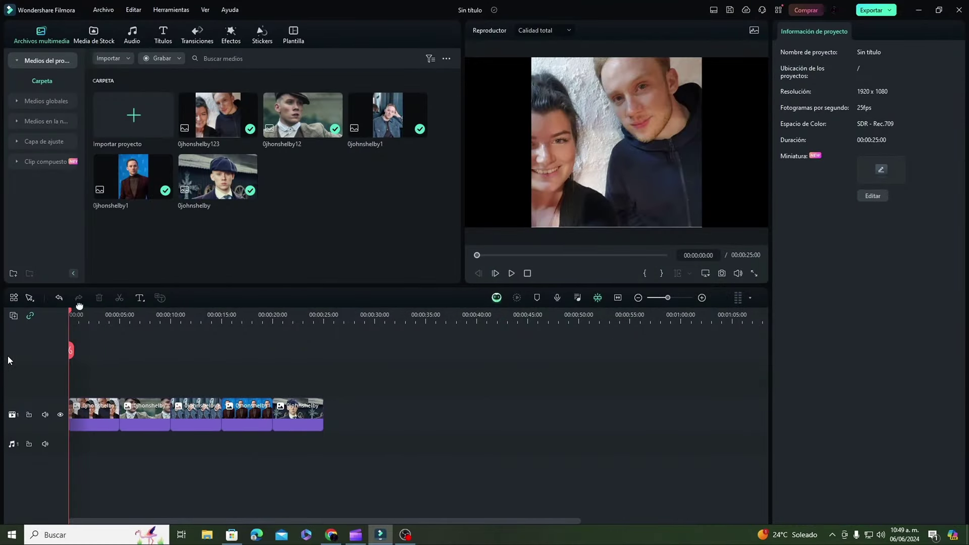
# Open the audio recording settings with the playhead at the timeline's start and choose Microphone (Razer Seiren Mini) as the device.
pyautogui.moveTo(71, 312); pyautogui.dragTo(260, 427)
pyautogui.moveTo(196, 429); pyautogui.dragTo(69, 427)
pyautogui.click(169, 59)
pyautogui.click(182, 98)
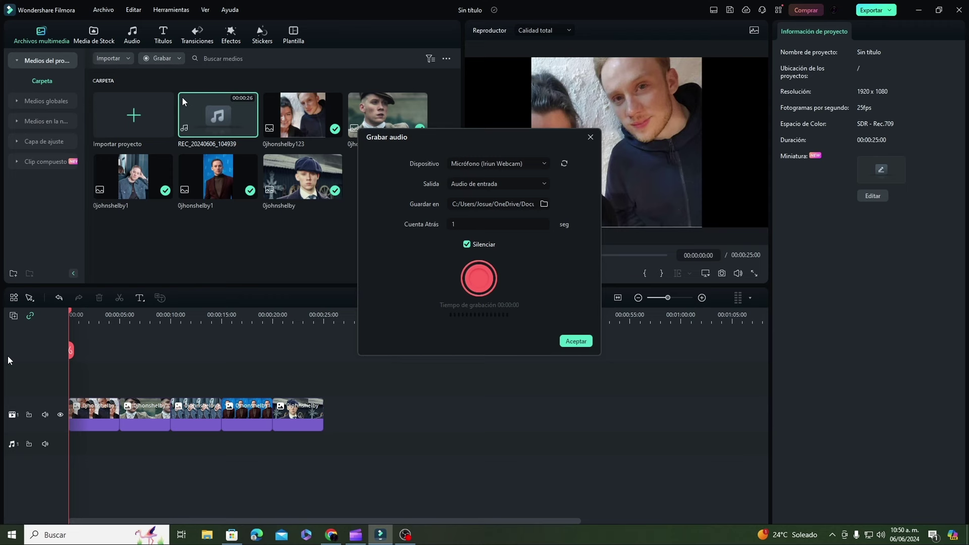
pyautogui.click(493, 164)
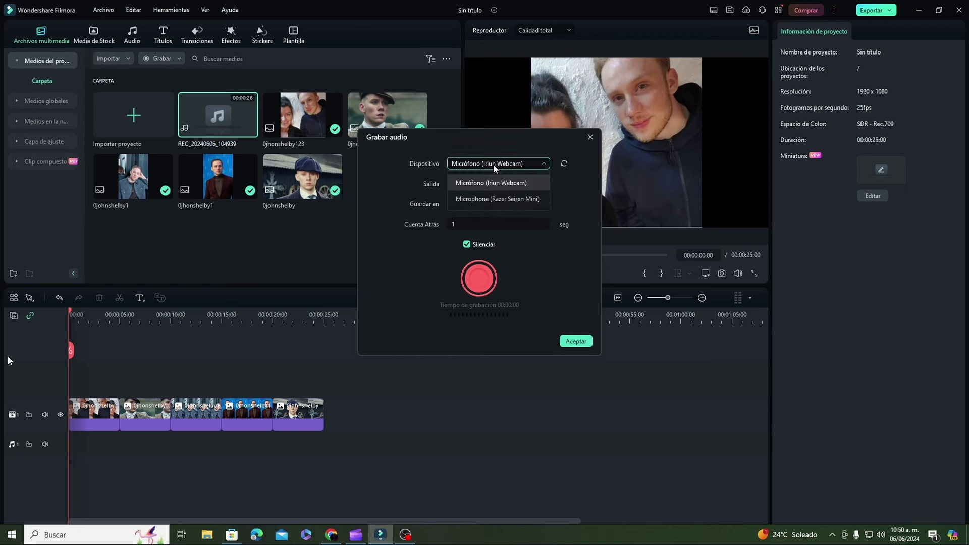
pyautogui.click(488, 199)
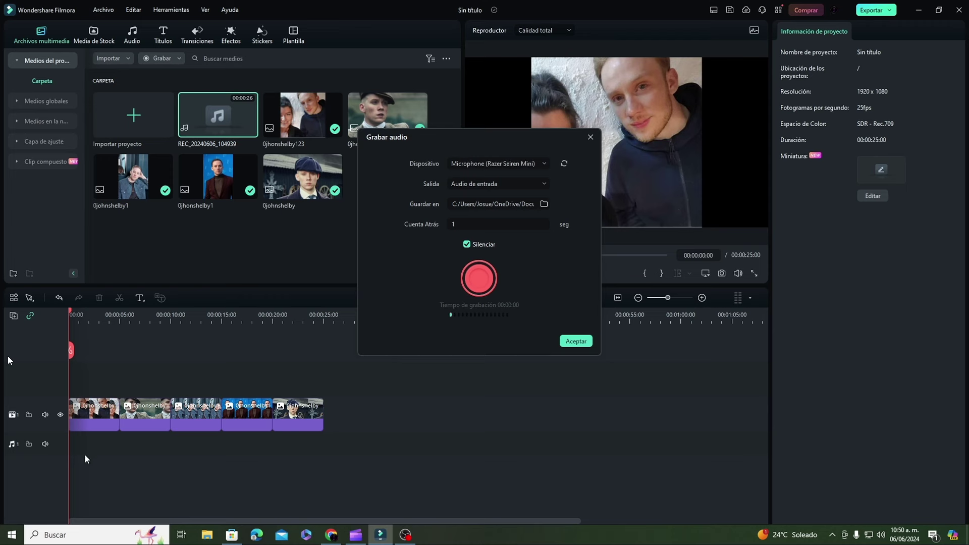
# Record about 13 seconds of voiceover from the start of the timeline and accept the recording.
pyautogui.click(478, 280)
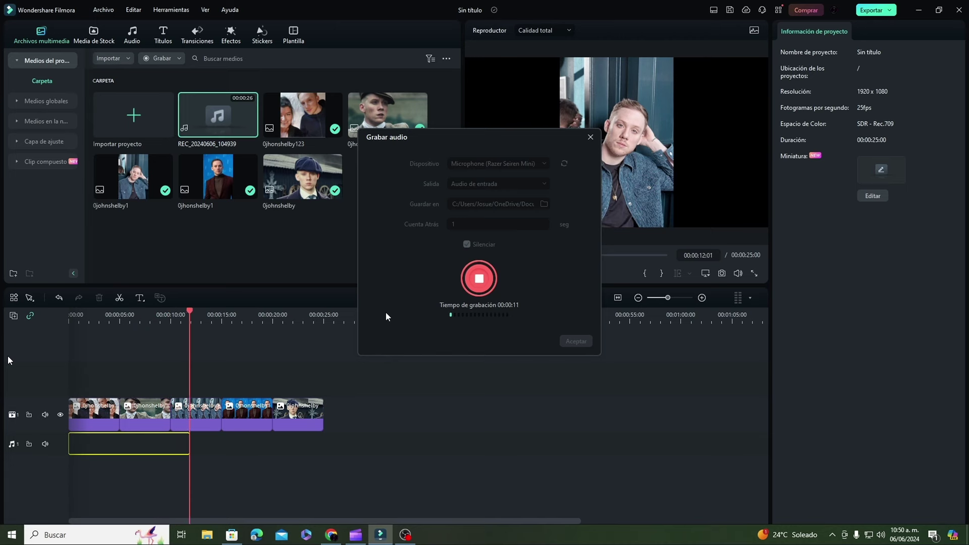
pyautogui.click(480, 279)
pyautogui.click(576, 342)
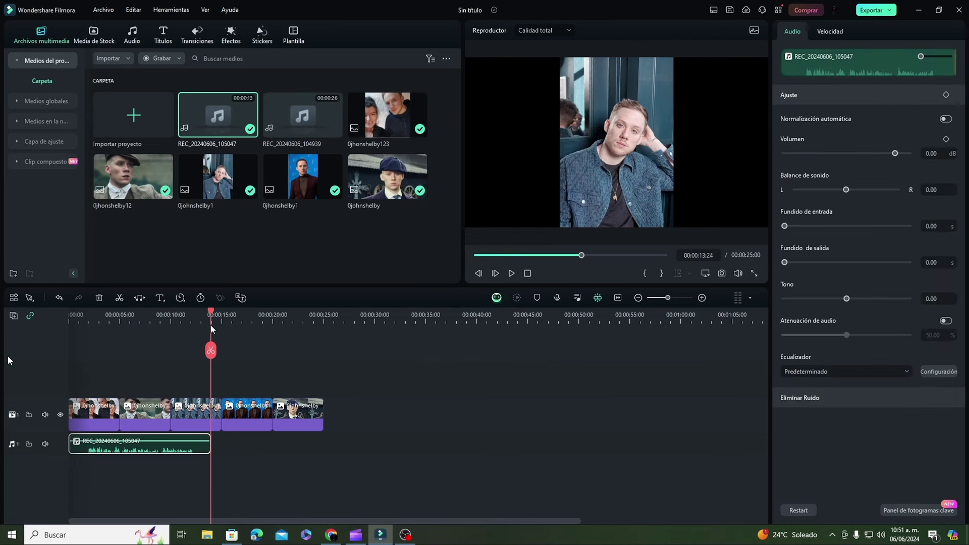
# Trim the silent opening, about 1.8 seconds, from the voice recording and move the clip back to the timeline's start.
pyautogui.moveTo(213, 312); pyautogui.dragTo(69, 314)
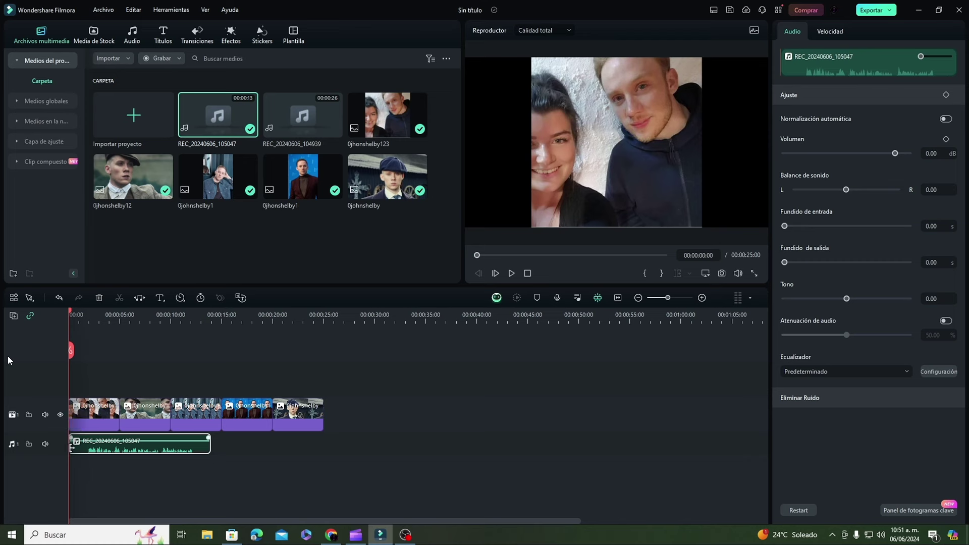
pyautogui.moveTo(70, 449); pyautogui.dragTo(89, 464)
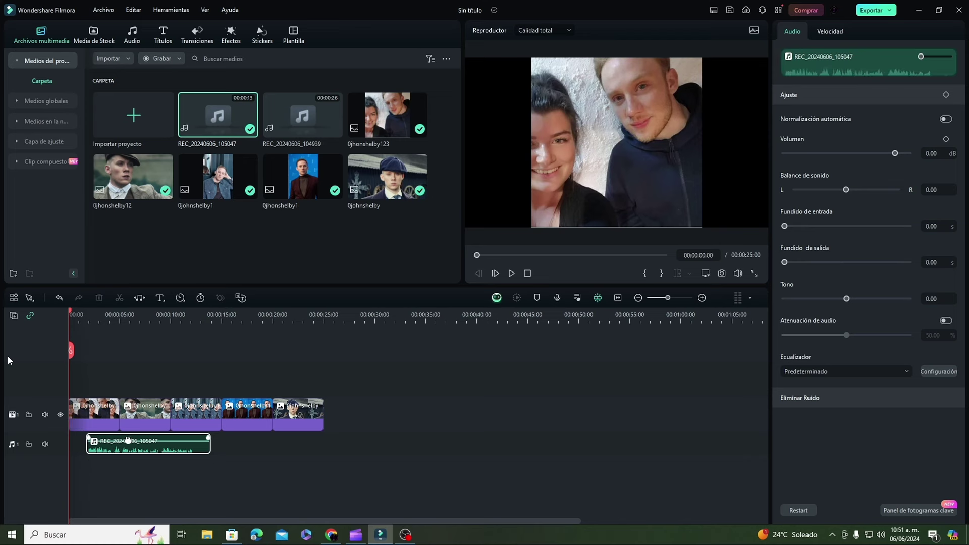
pyautogui.moveTo(128, 441); pyautogui.dragTo(110, 440)
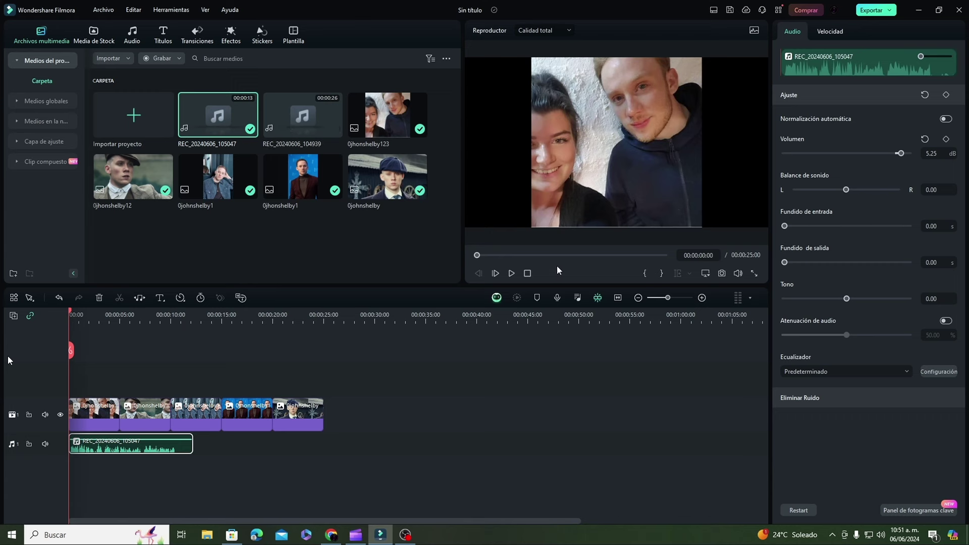
# Play the first three seconds of the timeline to check the voice recording.
pyautogui.click(511, 274)
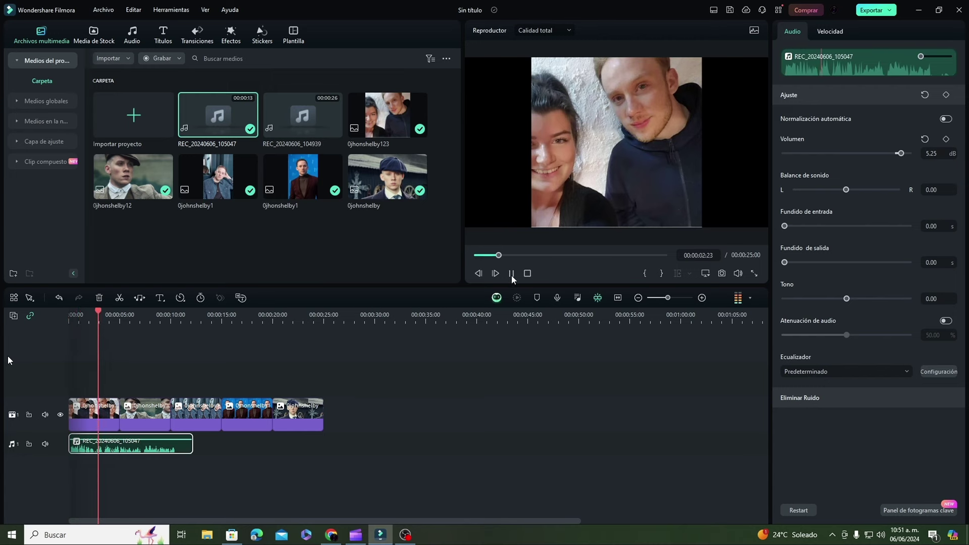
pyautogui.click(511, 275)
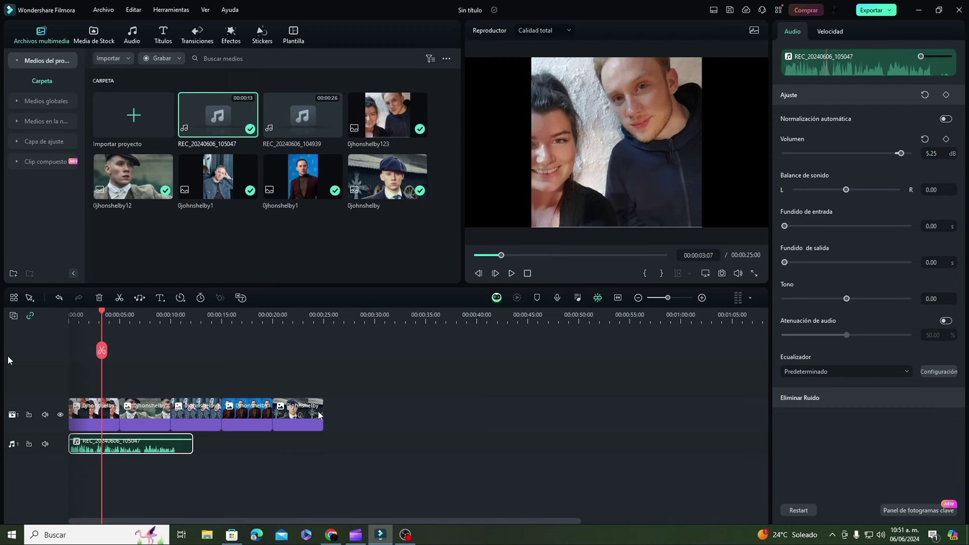
# Shorten the third image clip to about 1 second and trim the silent end off the voice recording.
pyautogui.click(193, 414)
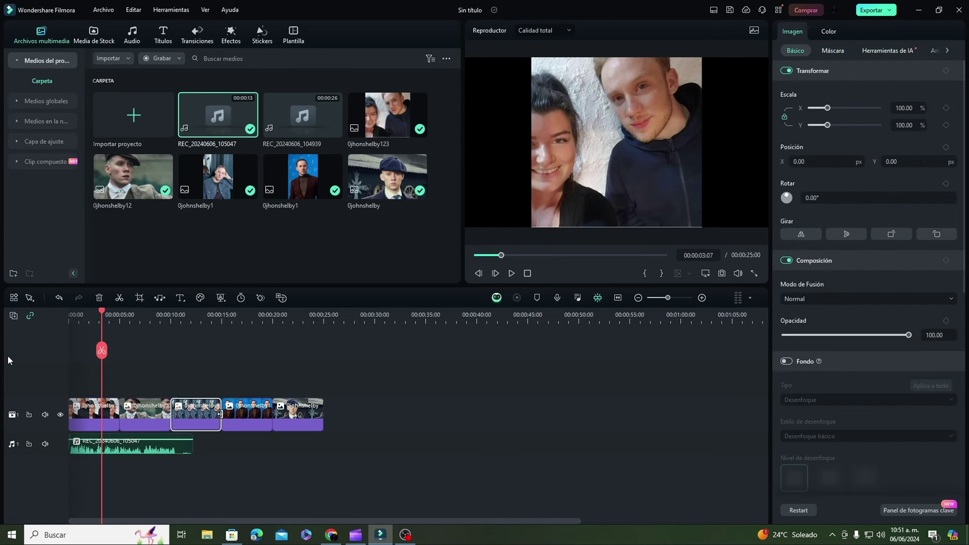
pyautogui.moveTo(221, 414); pyautogui.dragTo(181, 414)
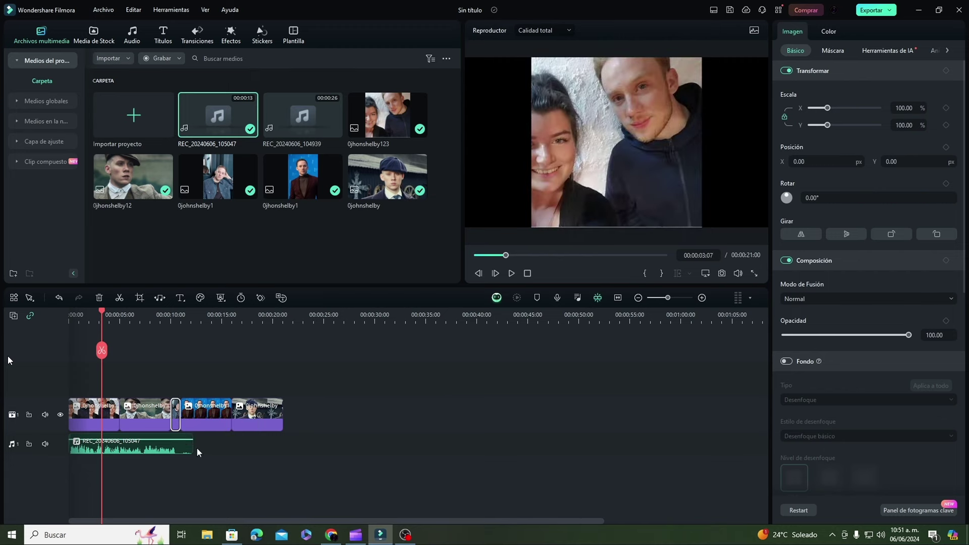
pyautogui.moveTo(193, 448); pyautogui.dragTo(178, 444)
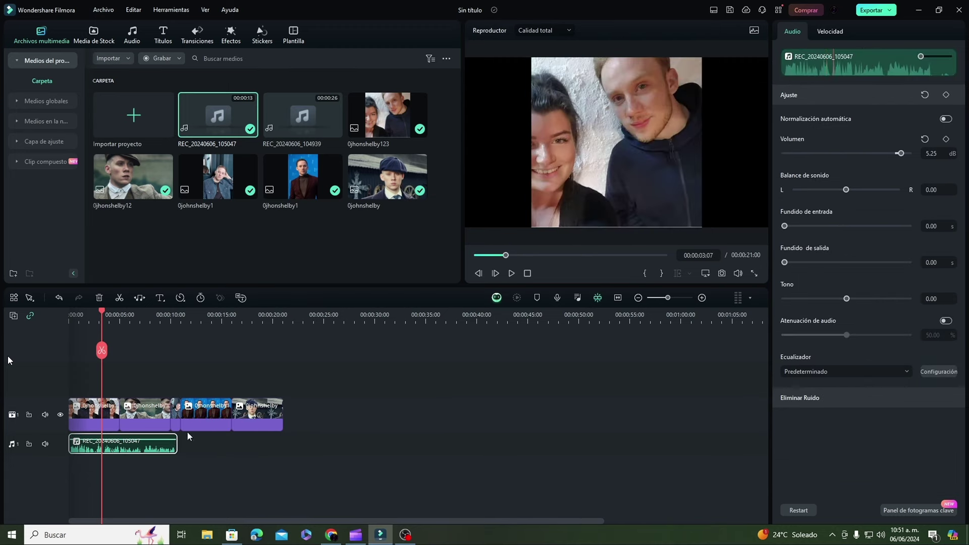
# Cut the fourth and fifth image clips out of the timeline, leaving only the first three images.
pyautogui.moveTo(231, 414); pyautogui.dragTo(192, 418)
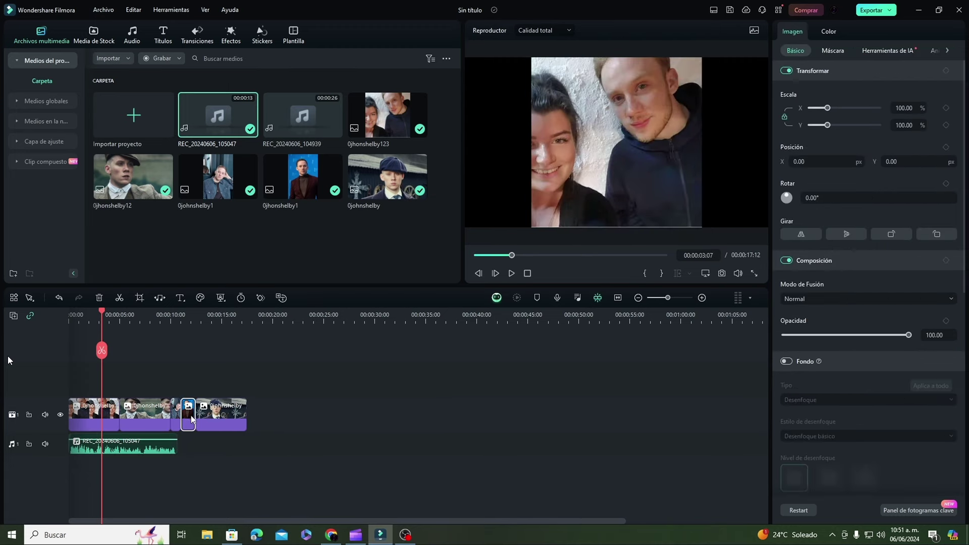
pyautogui.rightClick(192, 419)
pyautogui.click(209, 119)
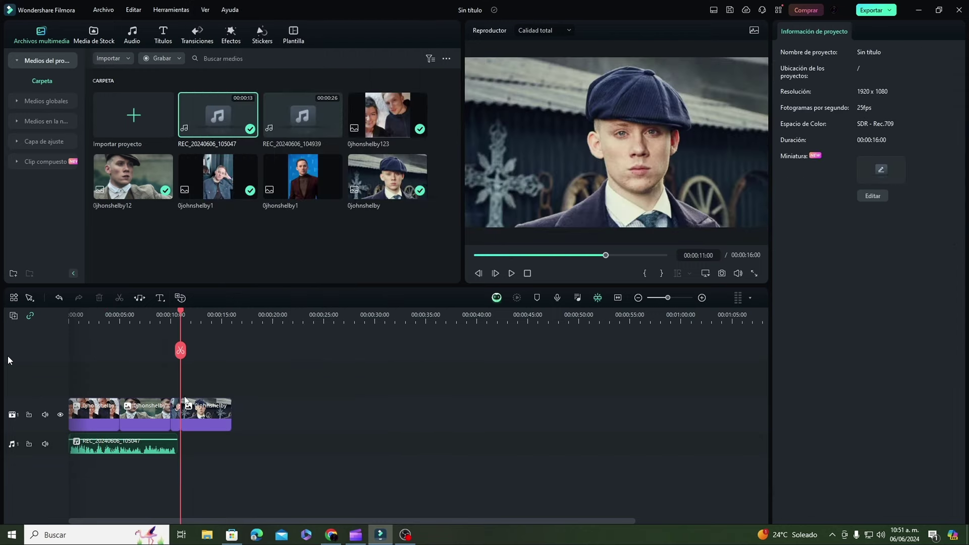
pyautogui.click(213, 415)
pyautogui.rightClick(200, 423)
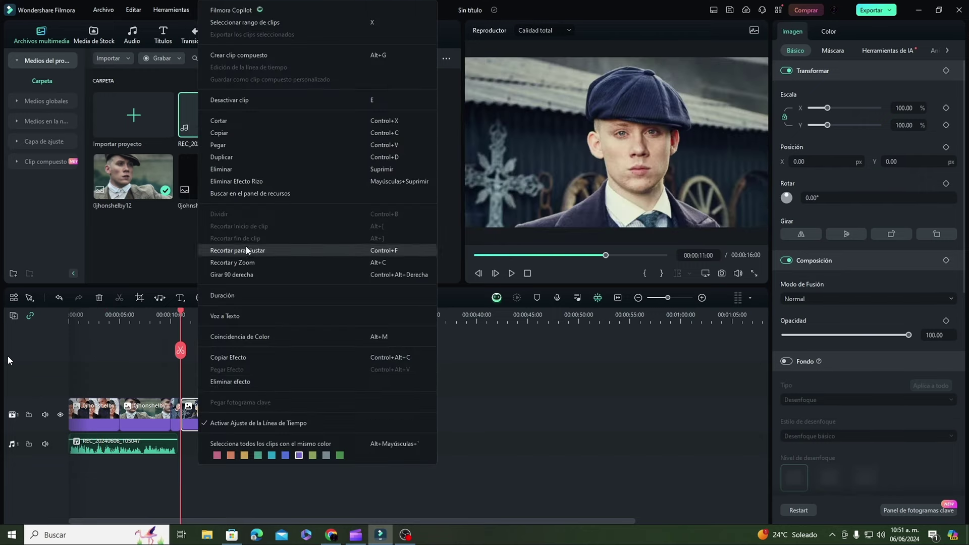
pyautogui.click(229, 120)
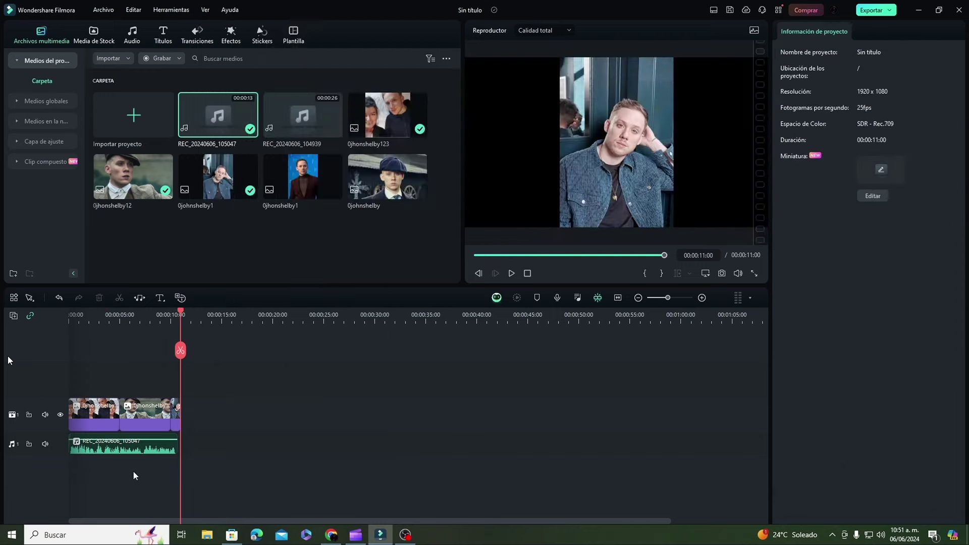
# Trim the end of the remaining short third image clip to line up with the end of the voice recording.
pyautogui.click(176, 415)
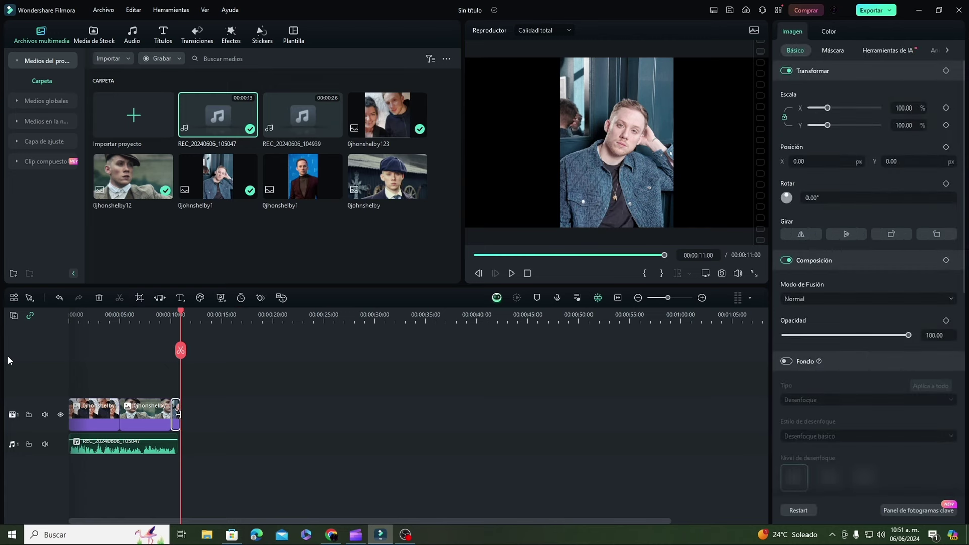
pyautogui.moveTo(178, 415); pyautogui.dragTo(174, 415)
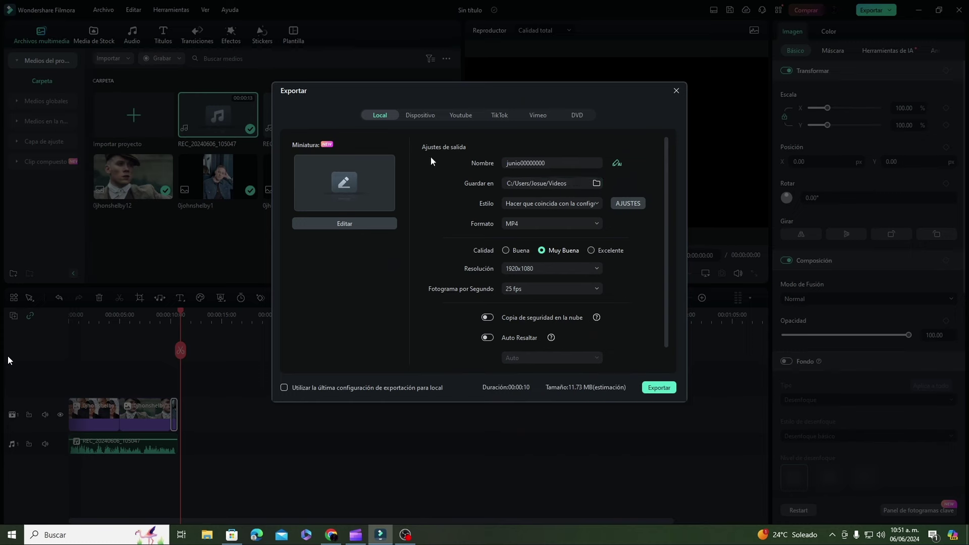
# Try to export the video locally as MP4 at 1920x1080 and 25 fps, dismissing the watermark purchase offer.
pyautogui.click(652, 386)
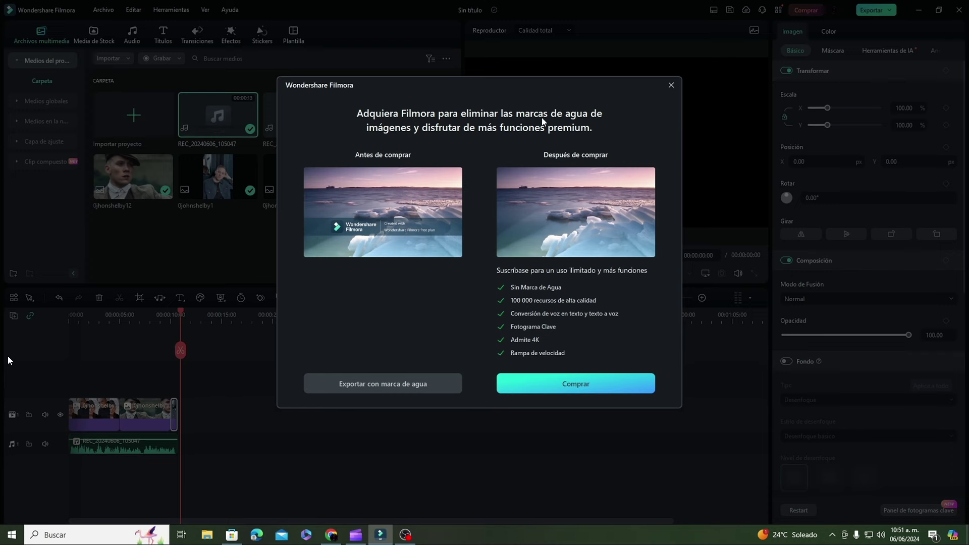
pyautogui.click(671, 85)
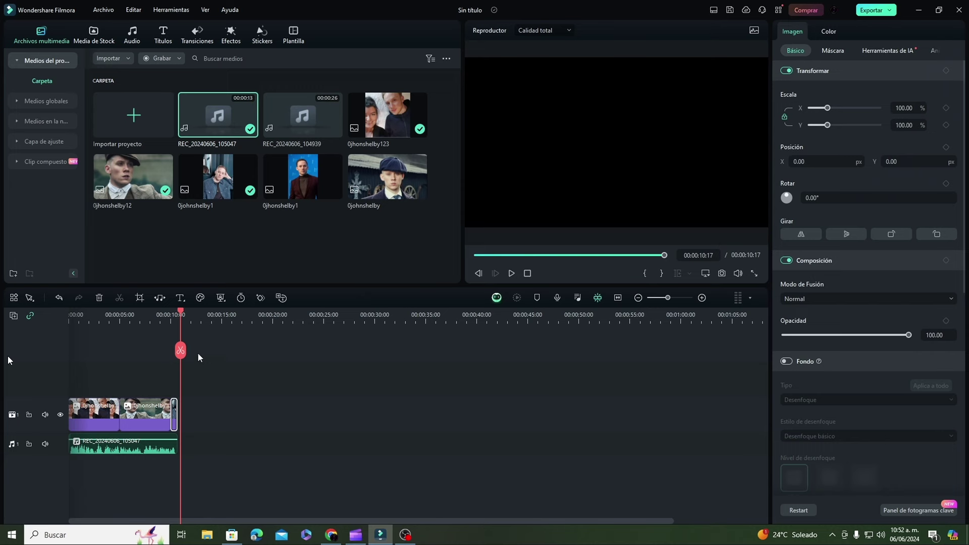
# Return the playhead to the timeline start and begin a full-screen 1920 x 1080 PC screen recording with the microphone disabled.
pyautogui.moveTo(181, 314); pyautogui.dragTo(50, 355)
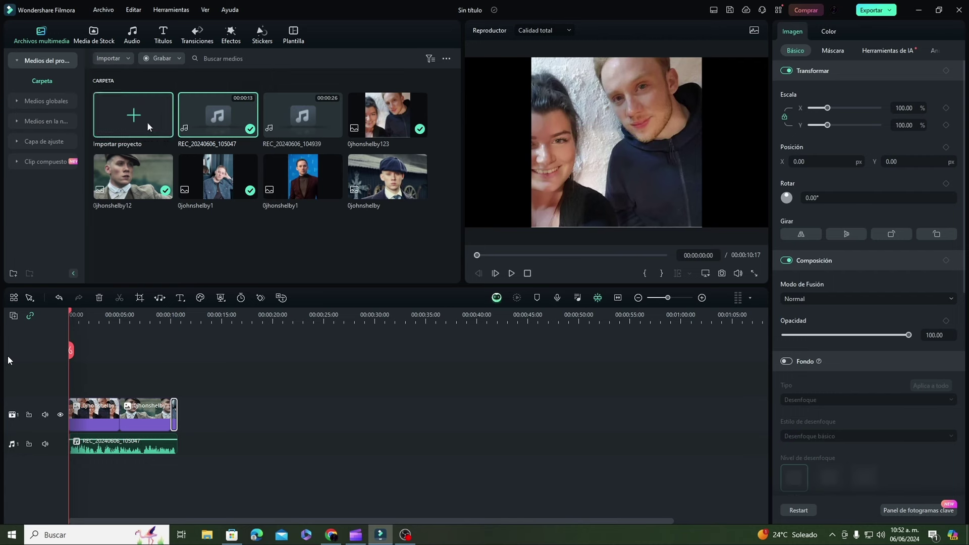
pyautogui.click(162, 58)
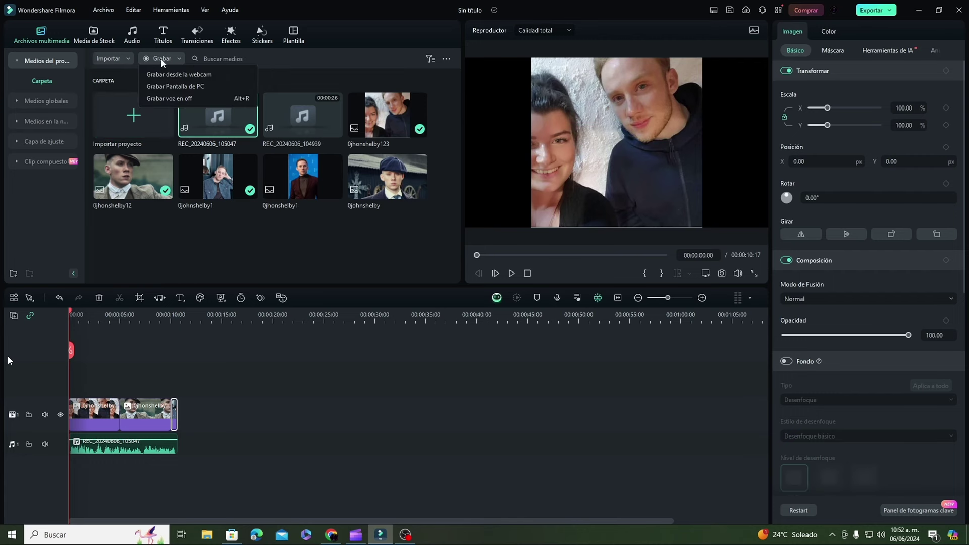
pyautogui.click(176, 87)
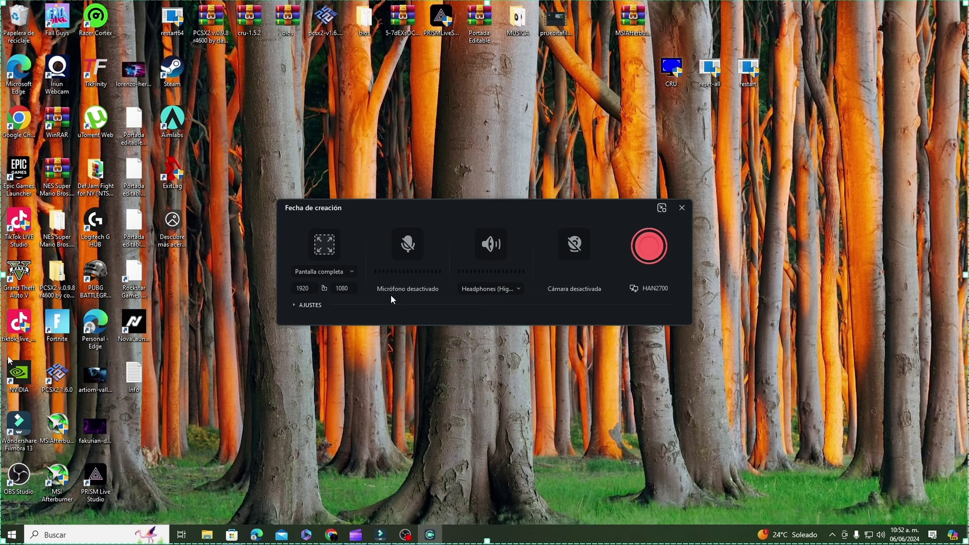
pyautogui.click(380, 534)
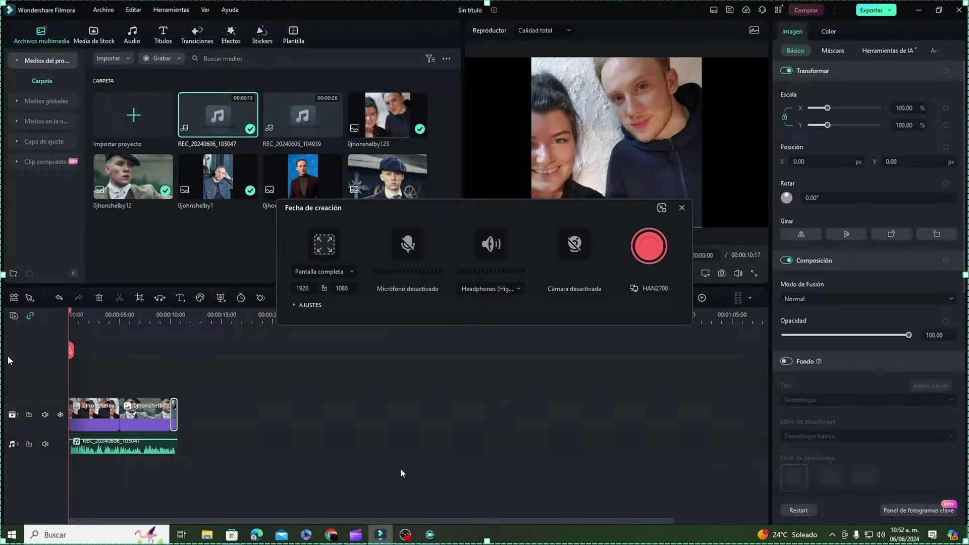
pyautogui.click(652, 252)
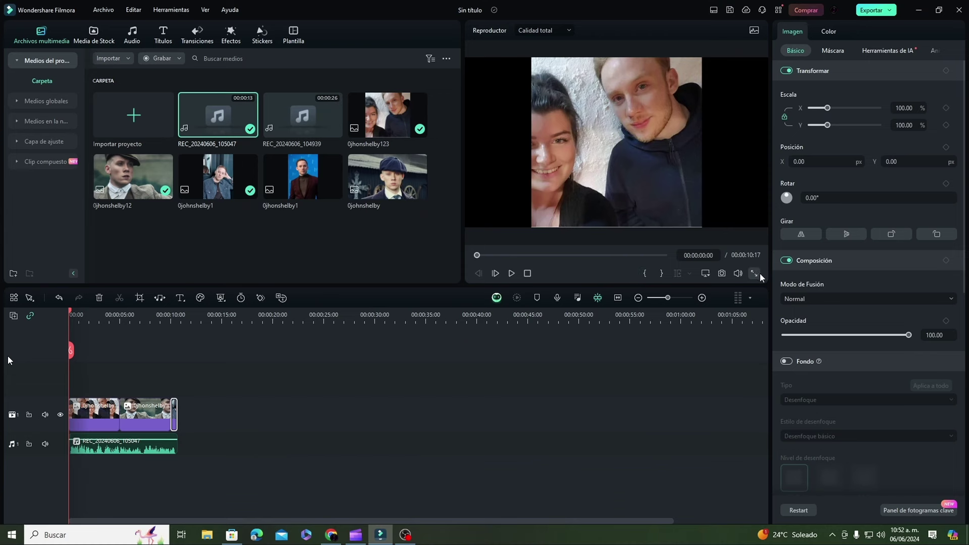
# Play the timeline in full-screen preview for the screen recording, exit full screen and close the recorder.
pyautogui.moveTo(741, 277)
pyautogui.click(754, 272)
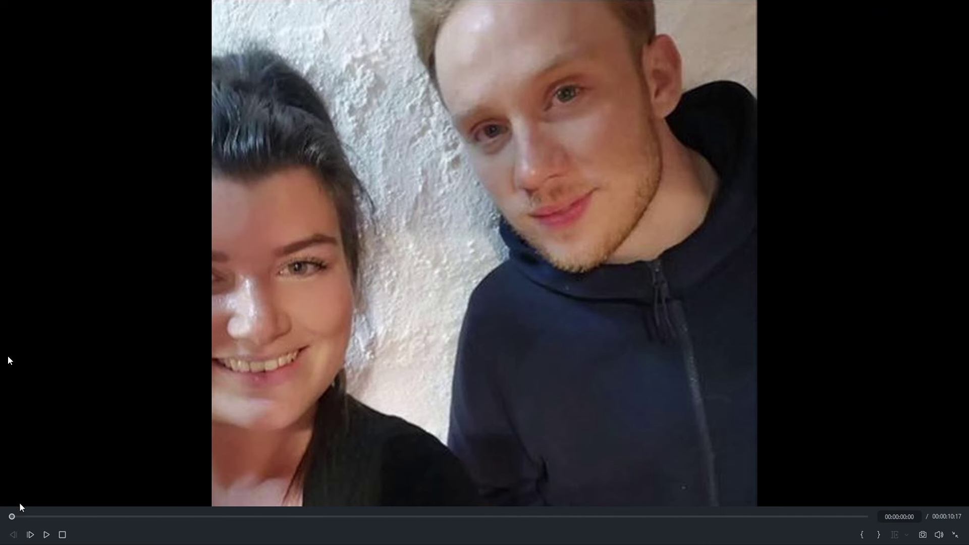
pyautogui.click(46, 536)
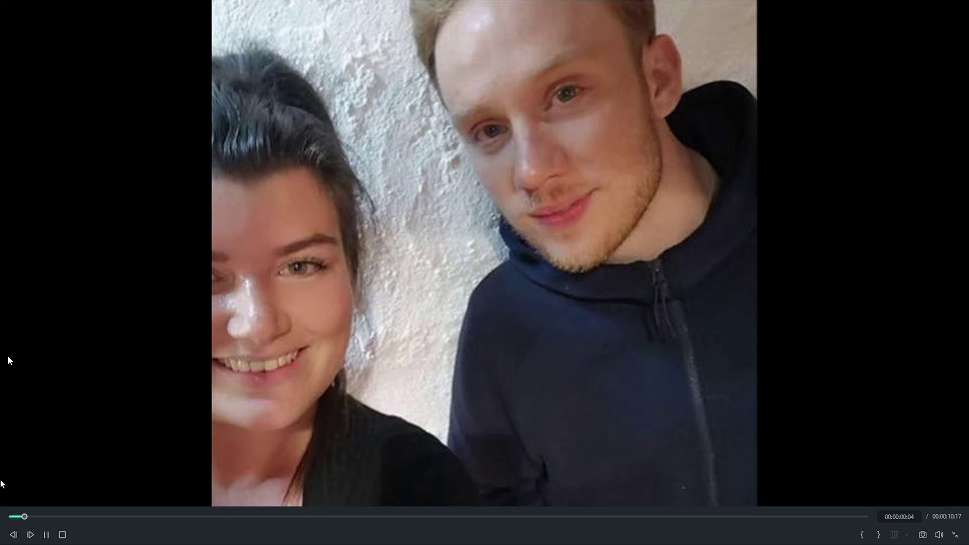
pyautogui.click(45, 535)
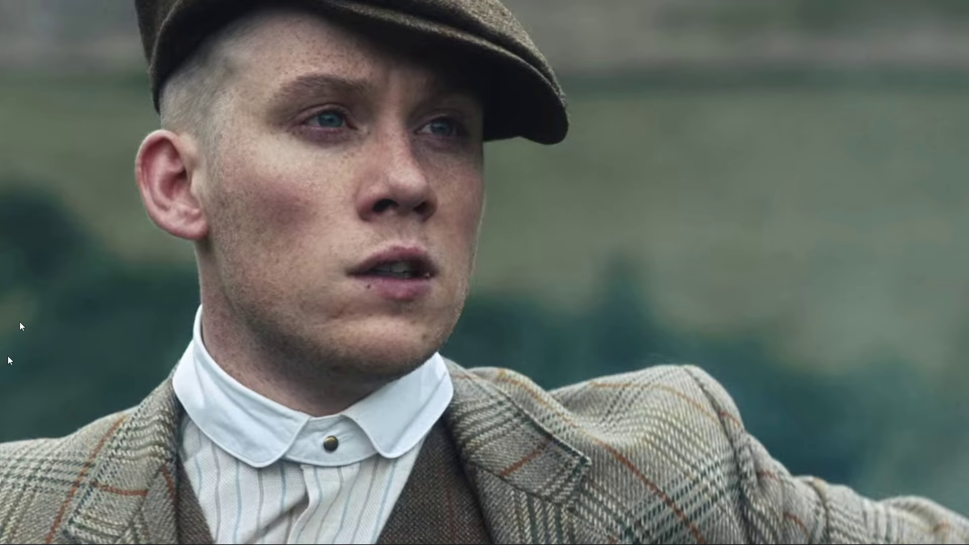
pyautogui.press('Escape')
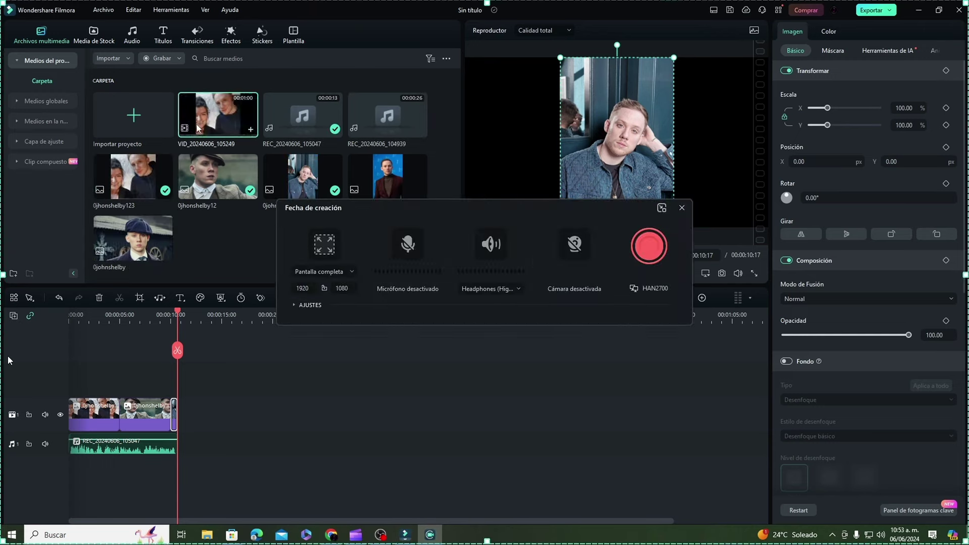
pyautogui.click(682, 207)
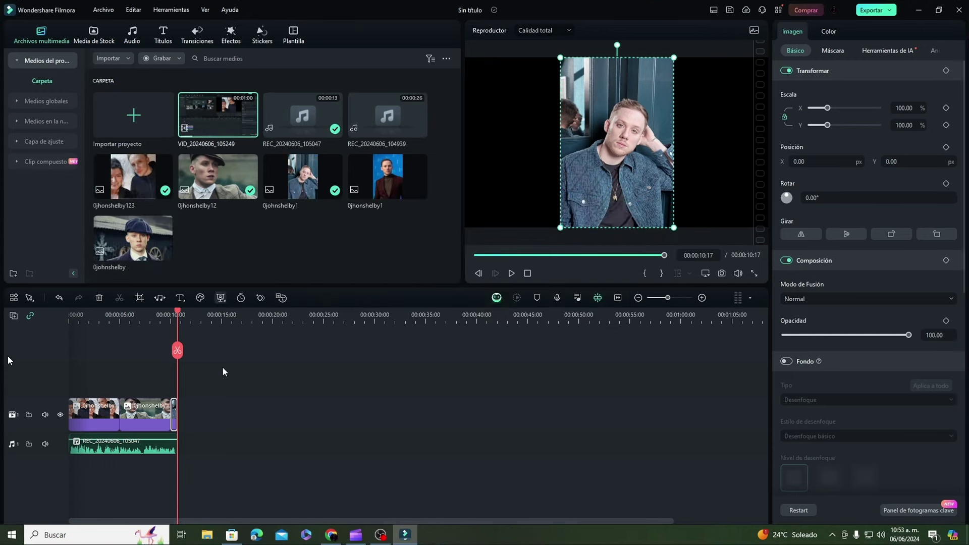
# Preview the VID_20240606_105249 recording from the media library around the 16-second mark.
pyautogui.doubleClick(214, 121)
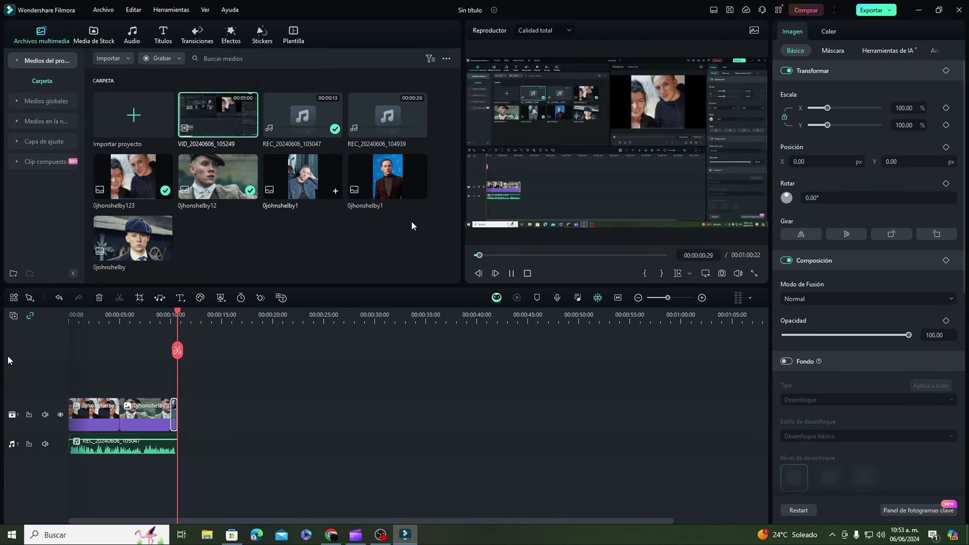
pyautogui.moveTo(508, 255); pyautogui.dragTo(523, 256)
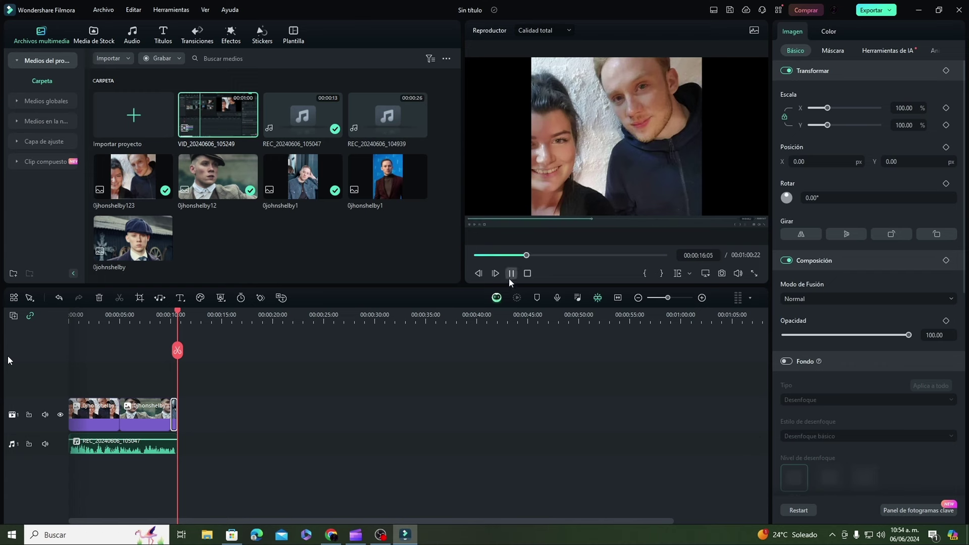
pyautogui.click(511, 277)
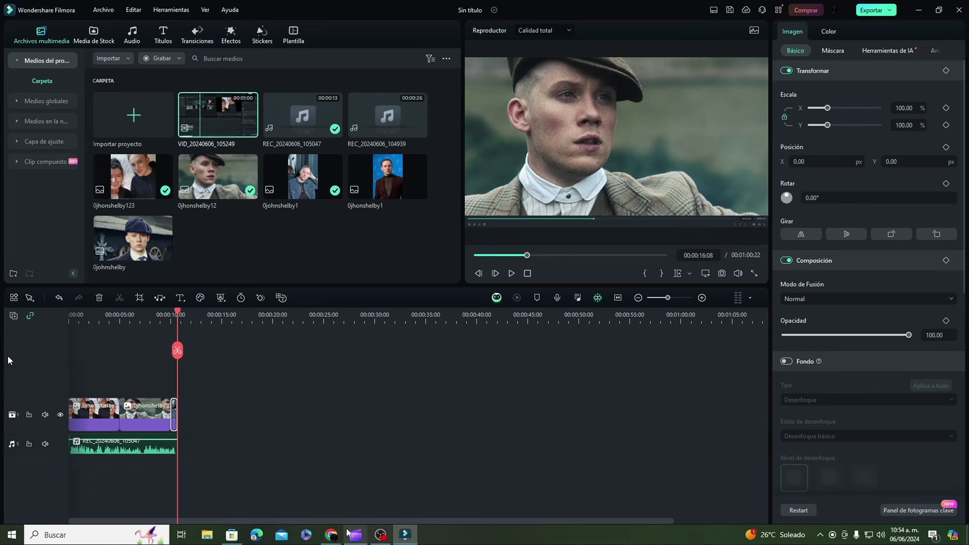
# Open Microsoft Clipchamp from its page in the Microsoft Store.
pyautogui.click(106, 540)
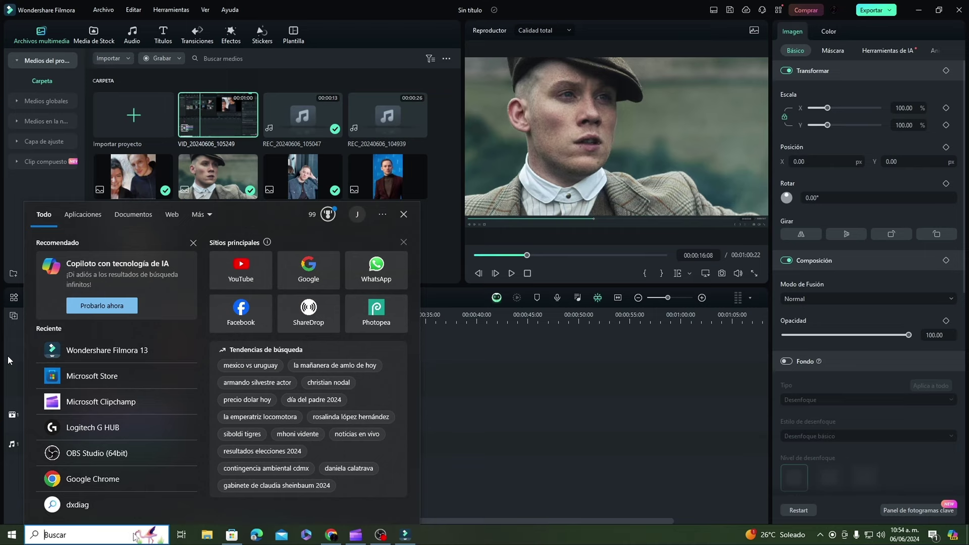
pyautogui.click(127, 397)
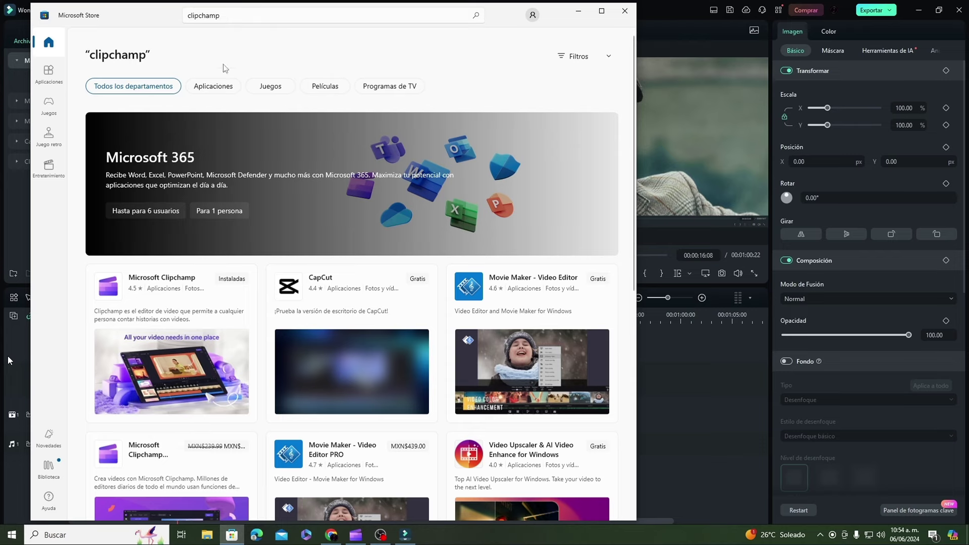
pyautogui.click(230, 17)
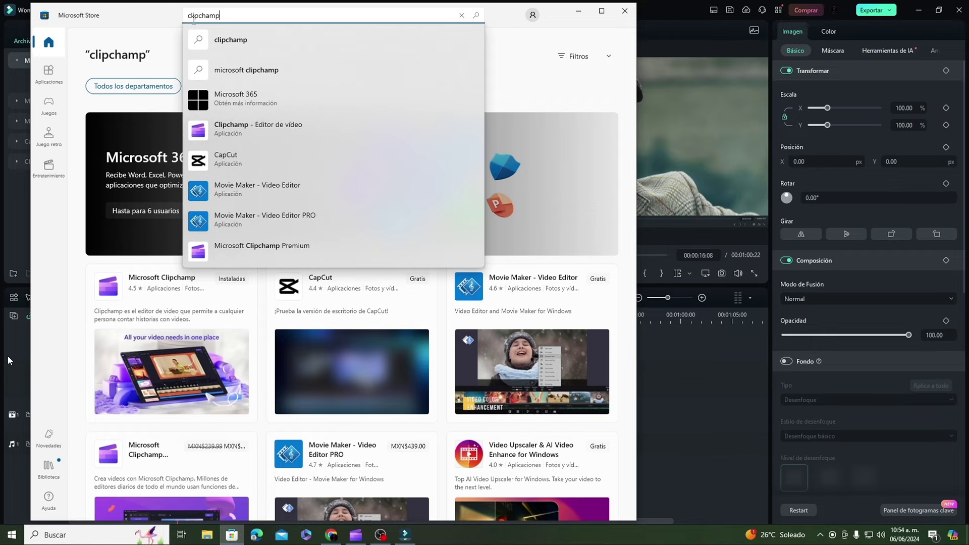
pyautogui.click(225, 26)
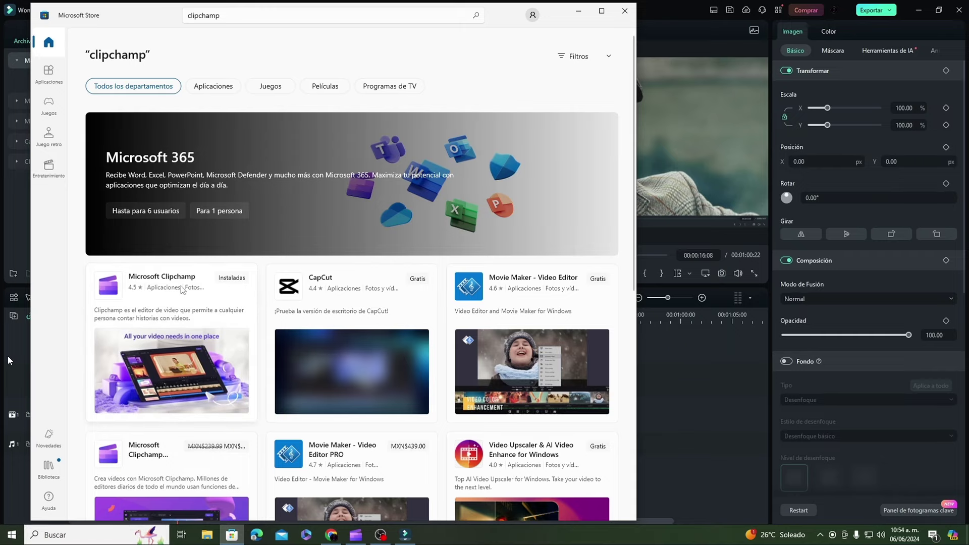
pyautogui.click(162, 296)
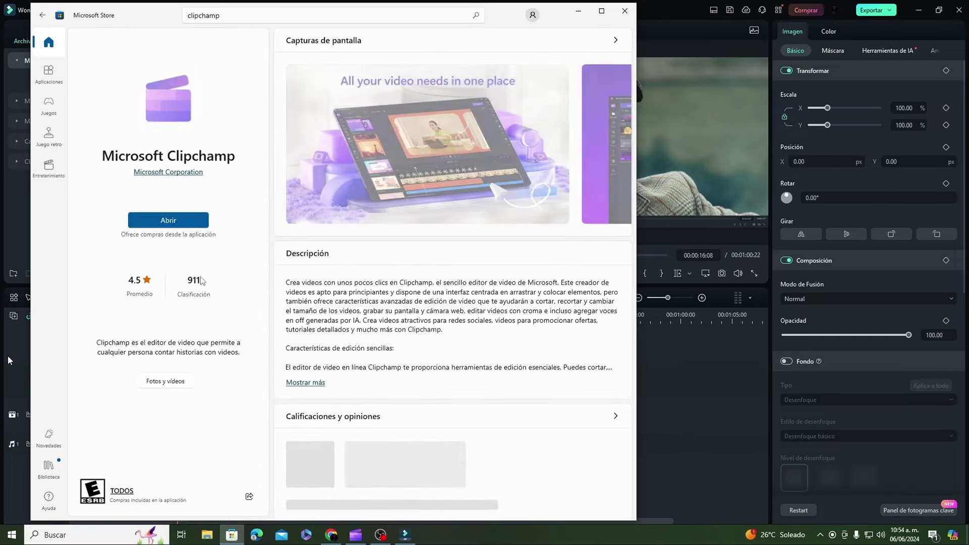
pyautogui.click(167, 220)
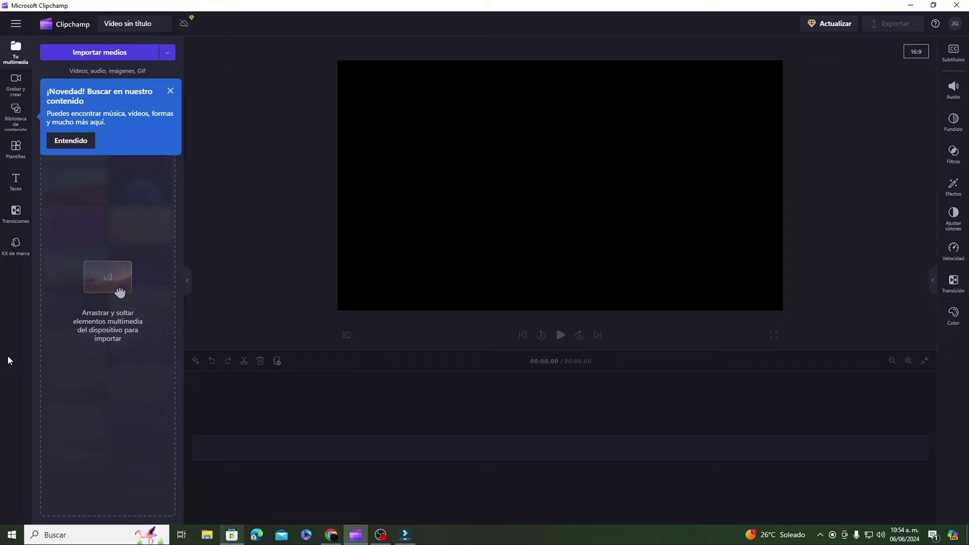
# Switch to Filmora, reveal the VID_20240606_105249 recording in Explorer and import the file into the Clipchamp project.
pyautogui.click(331, 535)
pyautogui.click(405, 535)
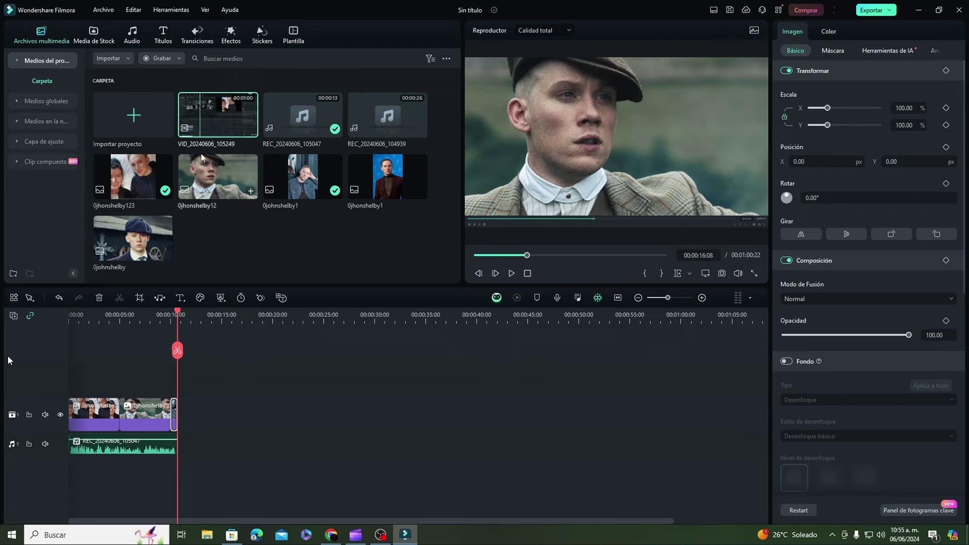
pyautogui.click(356, 535)
pyautogui.click(405, 535)
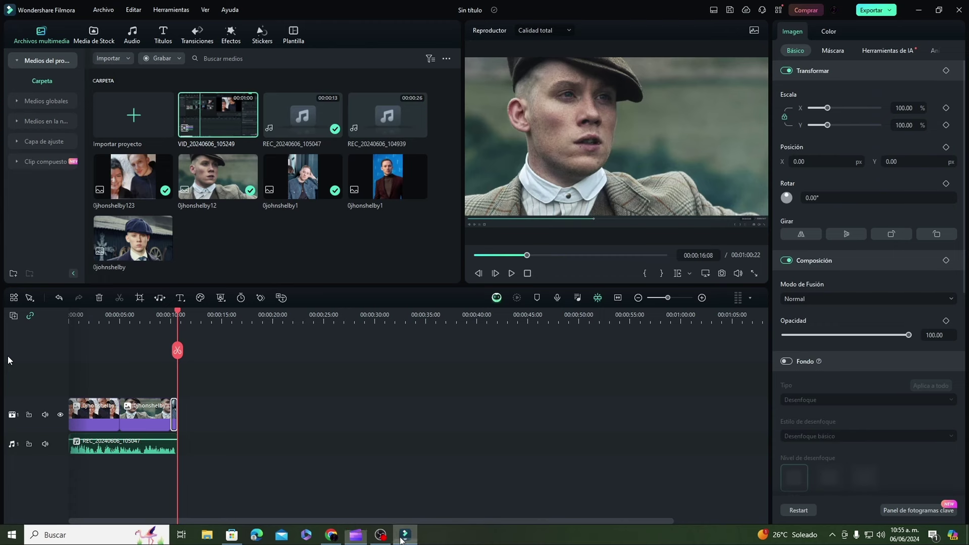
pyautogui.rightClick(210, 135)
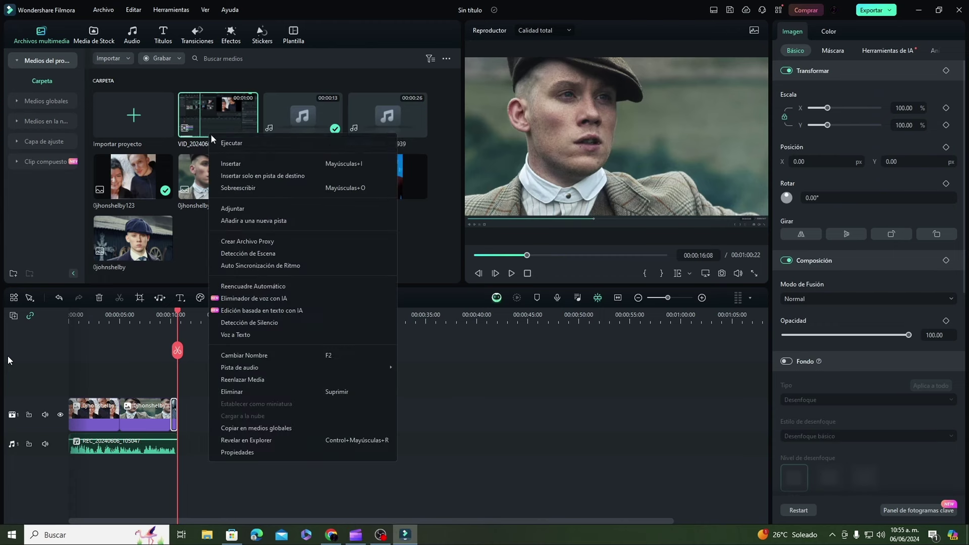
pyautogui.click(274, 440)
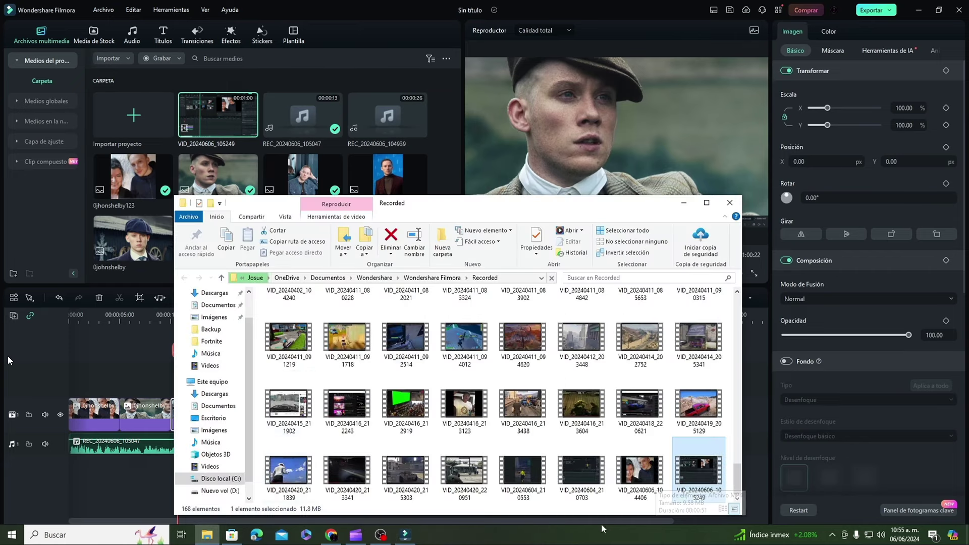
pyautogui.moveTo(692, 478); pyautogui.dragTo(105, 150)
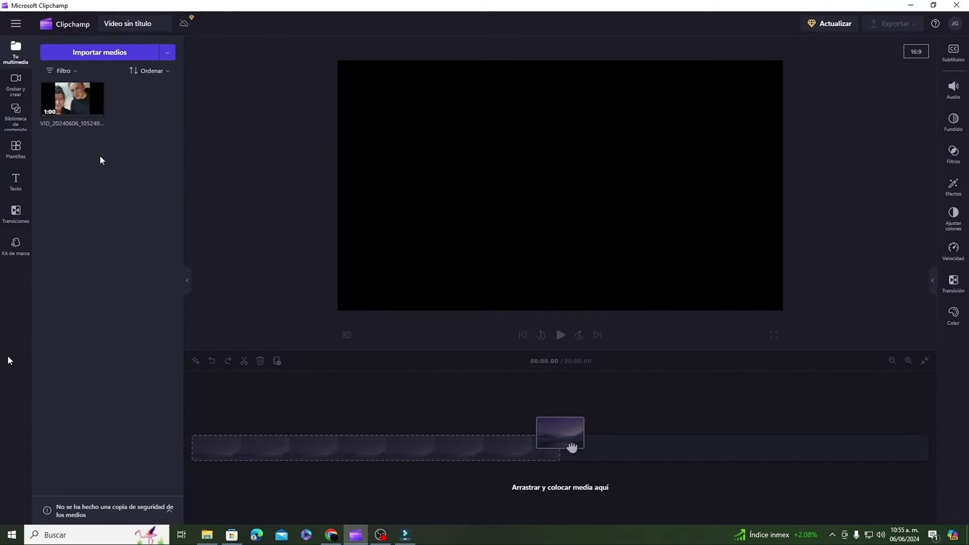
# Place the recording on the timeline and trim its start and end to a length of about 19.65 seconds.
pyautogui.moveTo(67, 106); pyautogui.dragTo(203, 468)
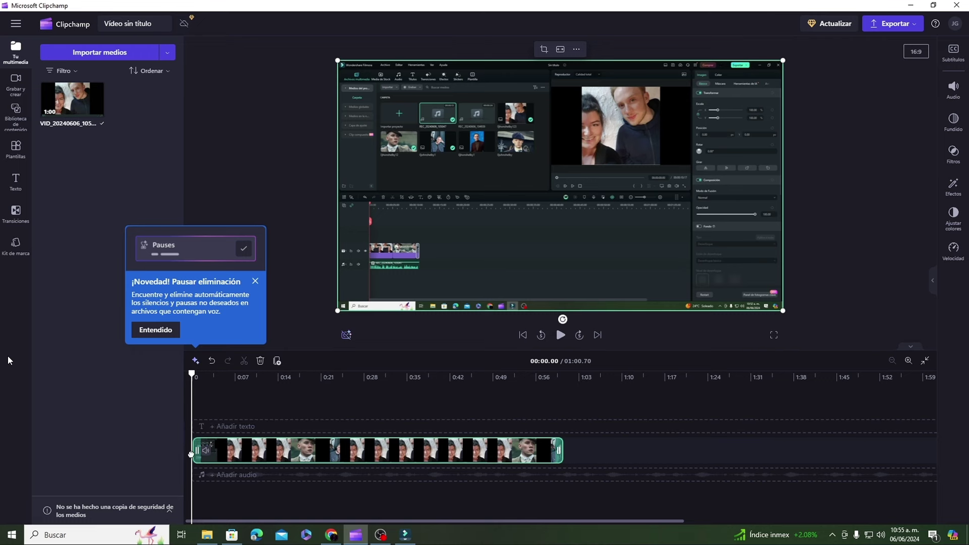
pyautogui.moveTo(194, 448); pyautogui.dragTo(357, 457)
pyautogui.moveTo(396, 456); pyautogui.dragTo(346, 444)
pyautogui.click(318, 450)
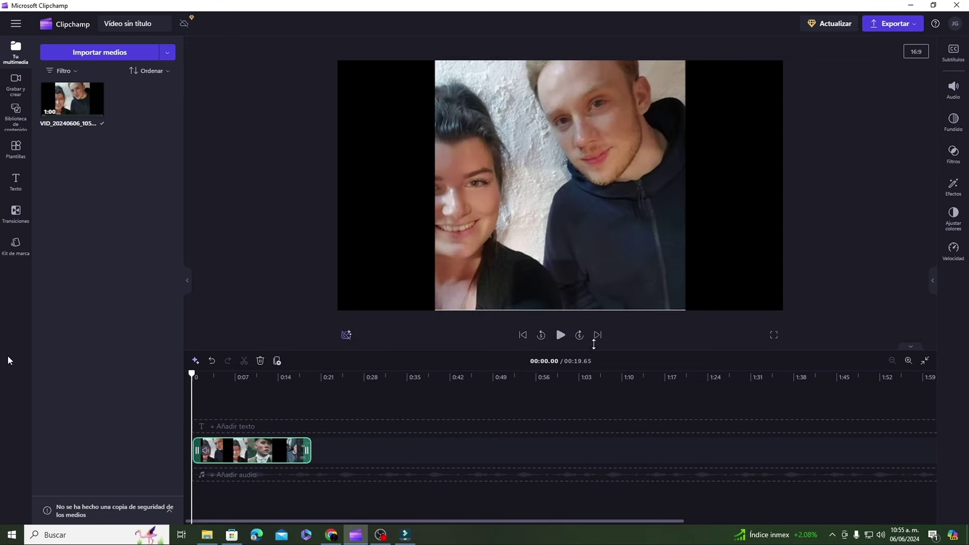
# Play the first five seconds and trim the clip's beginning further, shortening it to about 16 seconds.
pyautogui.click(561, 336)
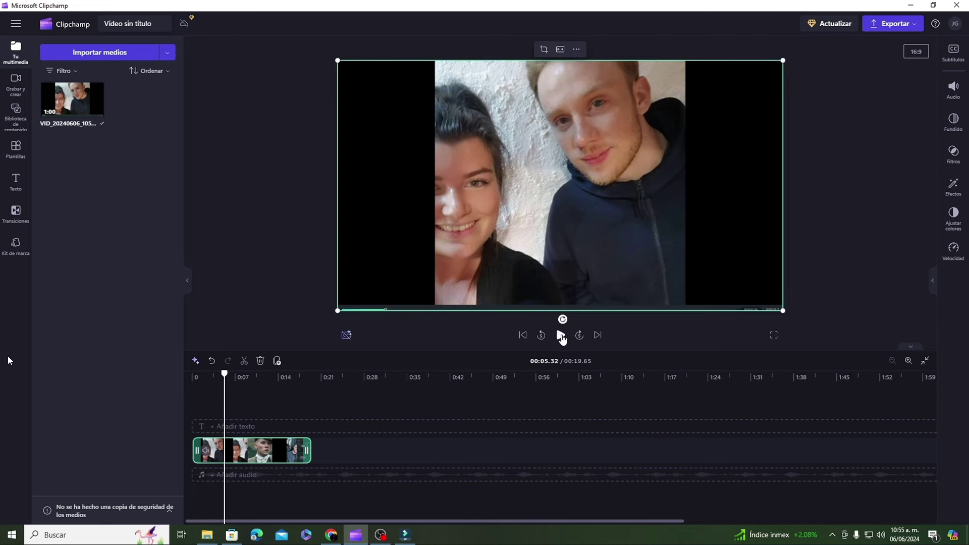
pyautogui.click(561, 336)
pyautogui.moveTo(196, 450); pyautogui.dragTo(216, 451)
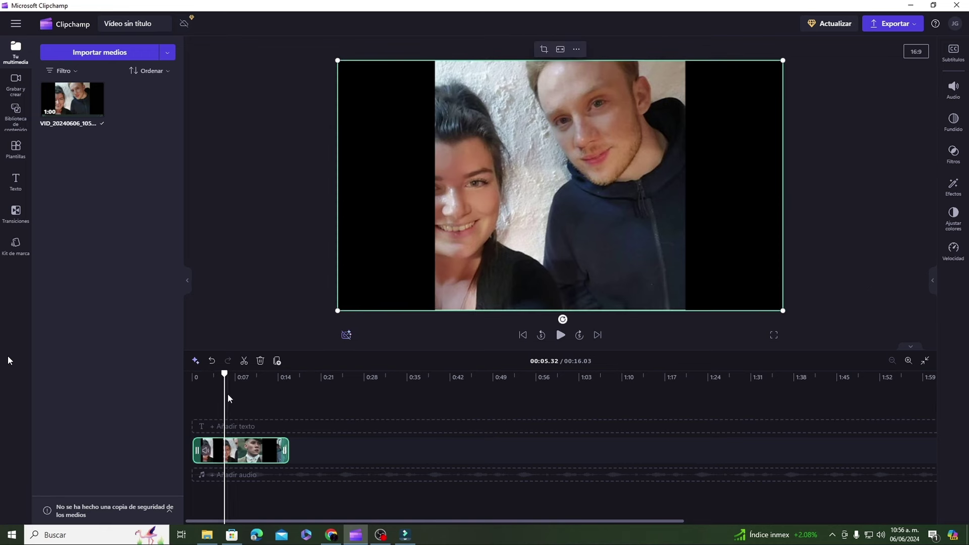
# Play the clip up to about 12.12 seconds, trim its end to that point and return to the start.
pyautogui.click(564, 336)
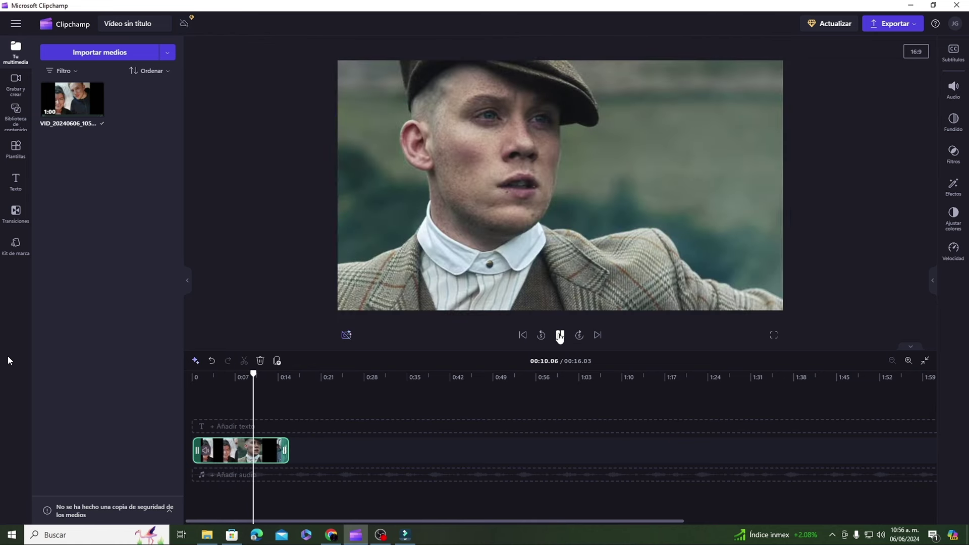
pyautogui.click(560, 335)
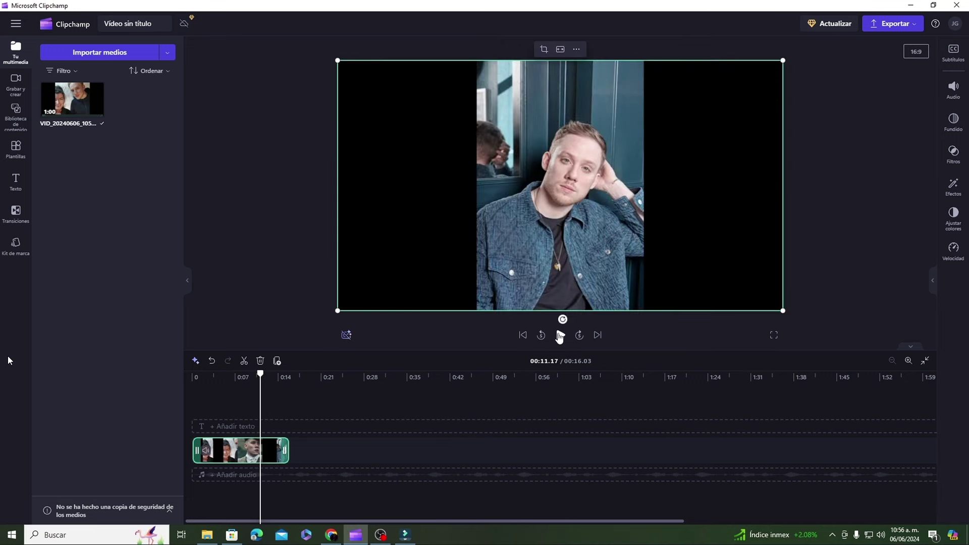
pyautogui.click(559, 335)
pyautogui.click(560, 335)
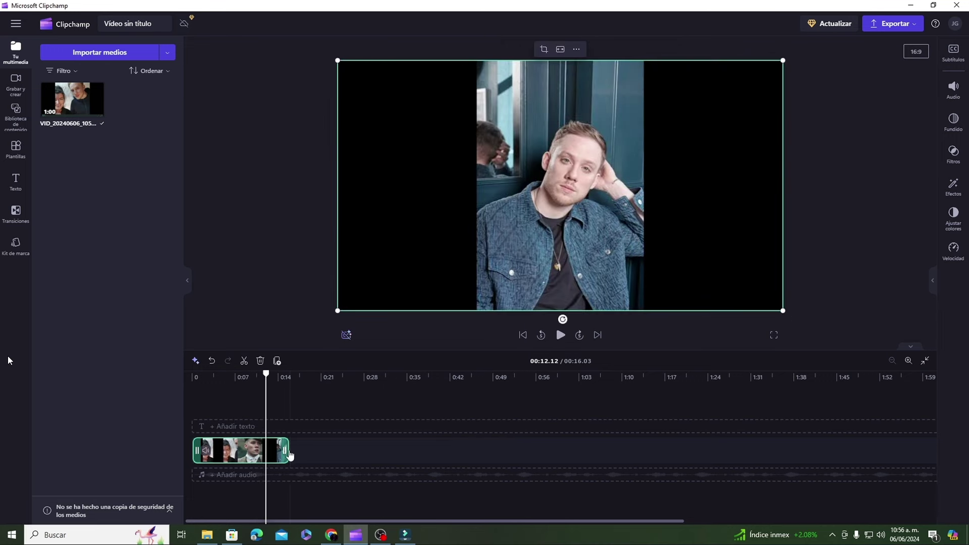
pyautogui.moveTo(291, 454); pyautogui.dragTo(265, 450)
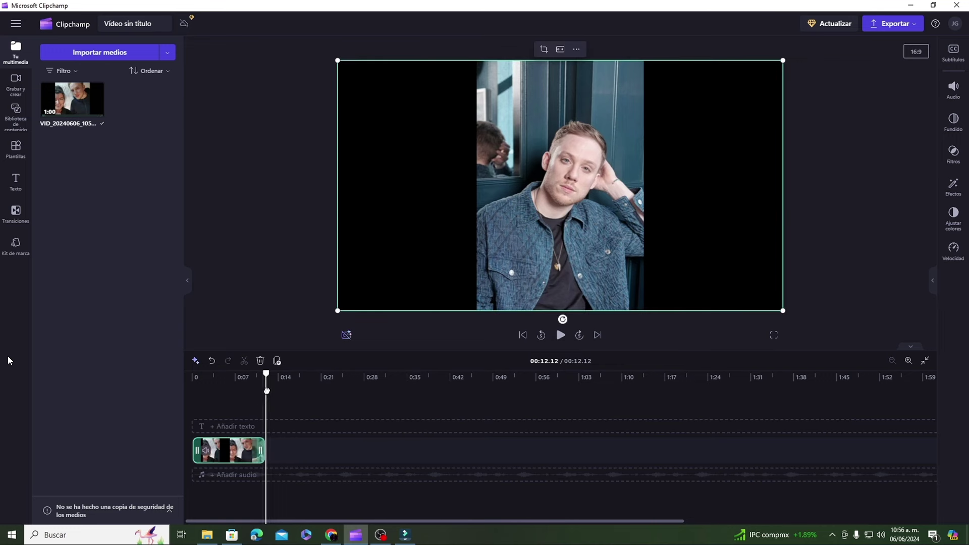
pyautogui.click(194, 393)
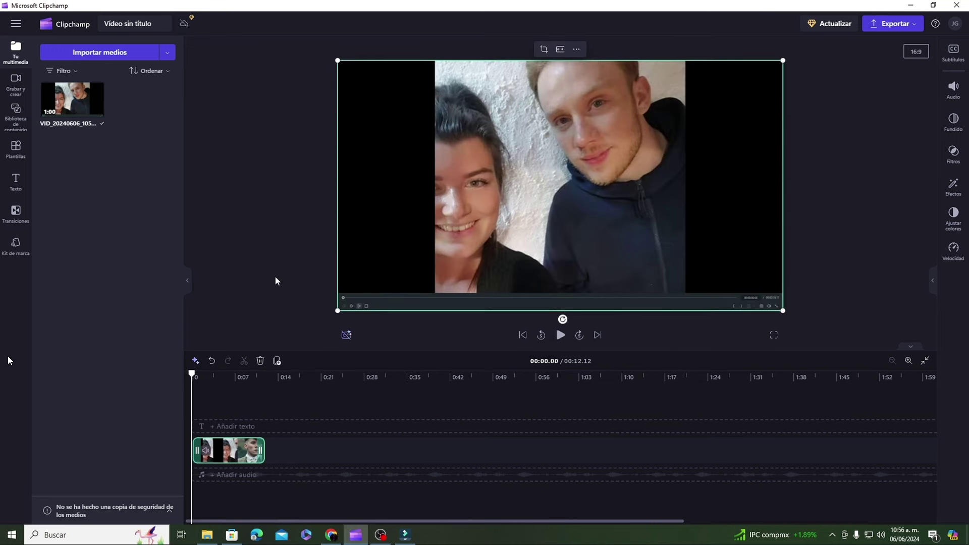
# Preview the first two seconds of the trimmed clip, switch to Filmora and scrub its timeline to 00:00:04:04.
pyautogui.click(566, 334)
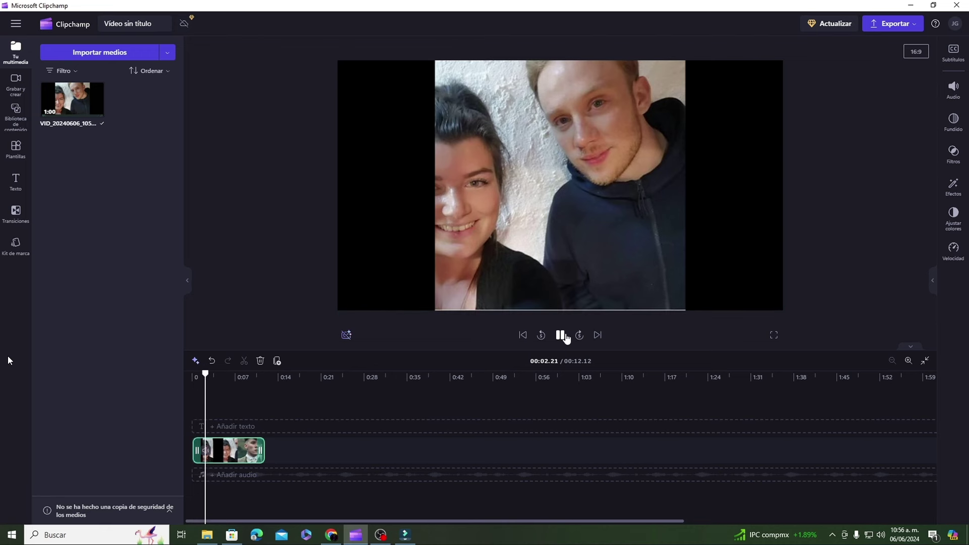
pyautogui.click(561, 335)
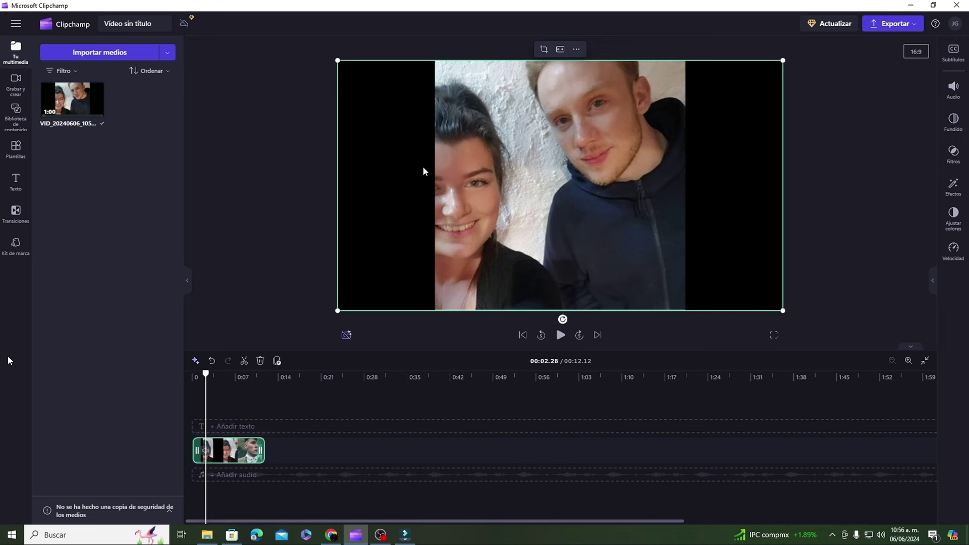
pyautogui.click(405, 535)
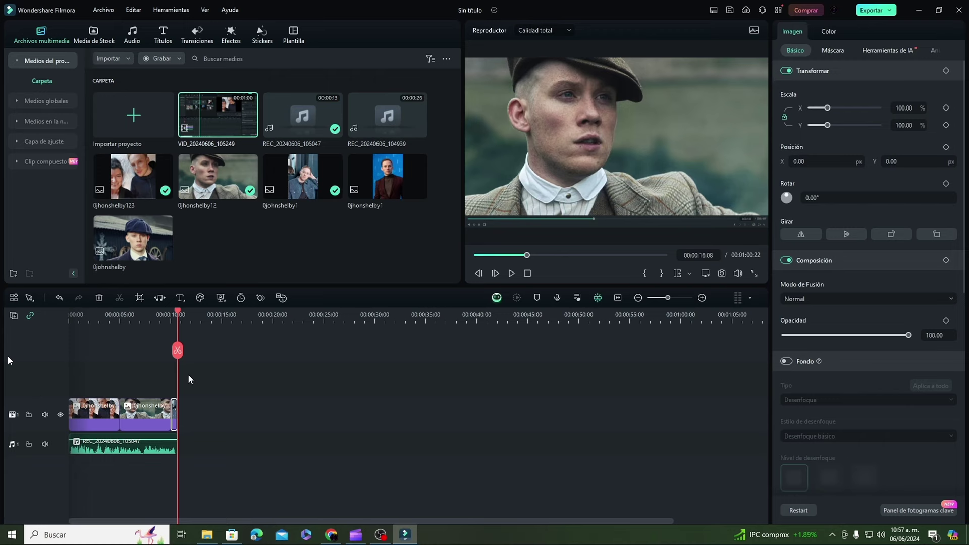
pyautogui.moveTo(178, 315); pyautogui.dragTo(130, 399)
pyautogui.moveTo(69, 423); pyautogui.dragTo(111, 353)
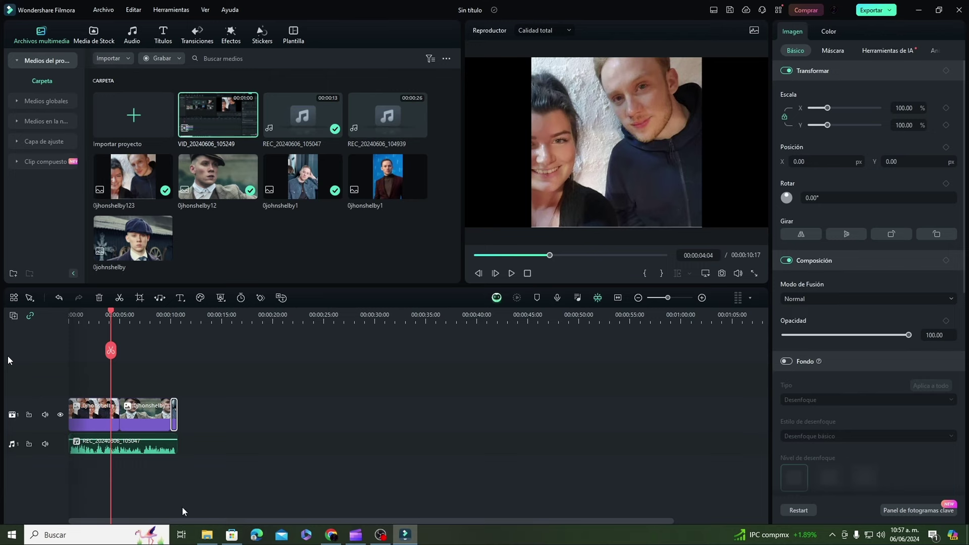
# Switch back to Clipchamp and export the trimmed video in 1080p quality.
pyautogui.click(360, 538)
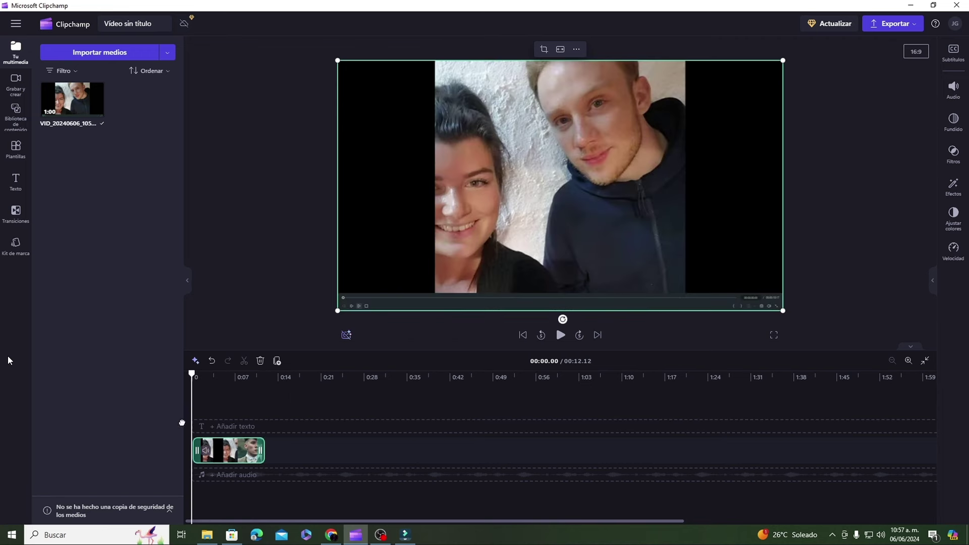
pyautogui.click(896, 24)
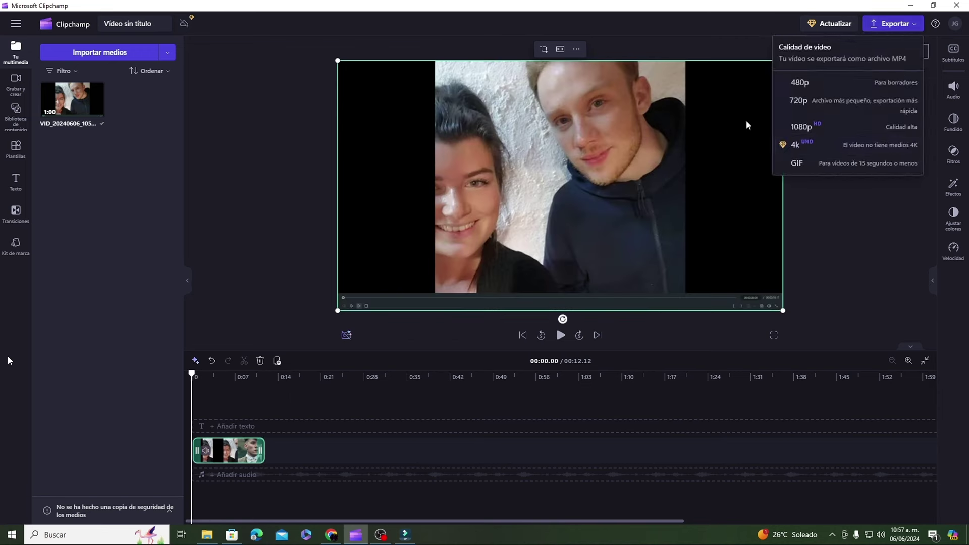
pyautogui.click(825, 126)
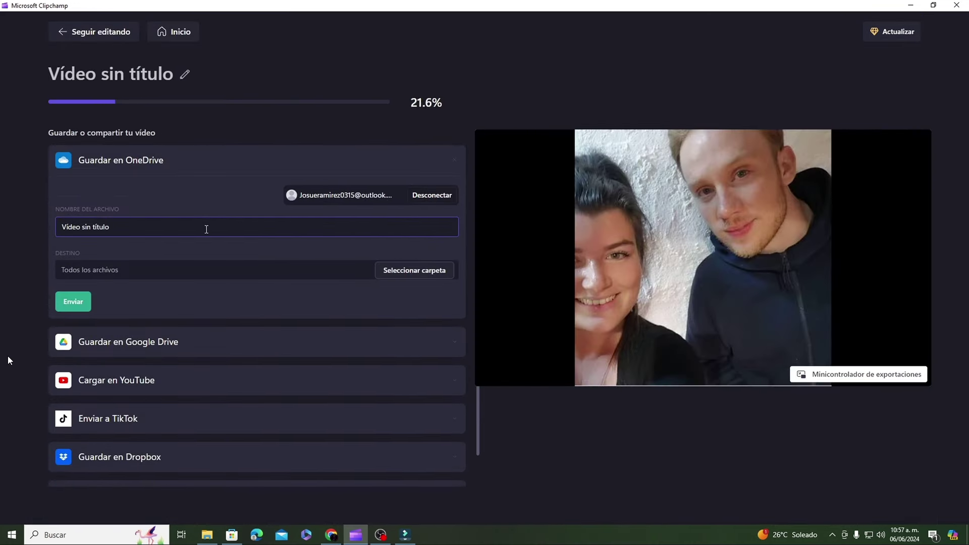
# Replace the file name for saving to OneDrive with peakyprueba.
pyautogui.press('BackSpace')
pyautogui.press('BackSpace')
pyautogui.press('BackSpace')
pyautogui.press('BackSpace')
pyautogui.press('BackSpace')
pyautogui.press('BackSpace')
pyautogui.press('BackSpace')
pyautogui.press('BackSpace')
pyautogui.press('BackSpace')
pyautogui.press('BackSpace')
pyautogui.press('BackSpace')
pyautogui.press('BackSpace')
pyautogui.press('BackSpace')
pyautogui.press('BackSpace')
pyautogui.press('BackSpace')
pyautogui.press('BackSpace')
pyautogui.write('p')
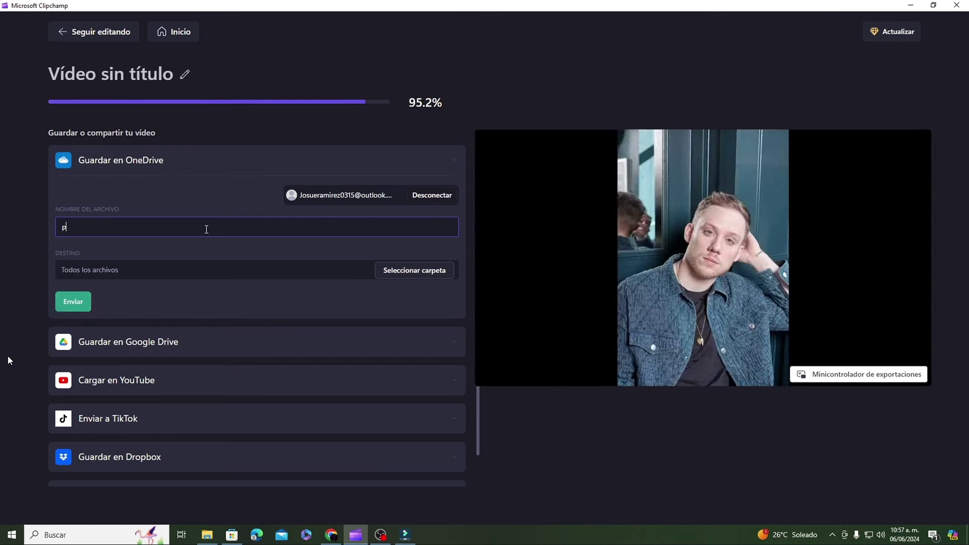
pyautogui.write('eakypr')
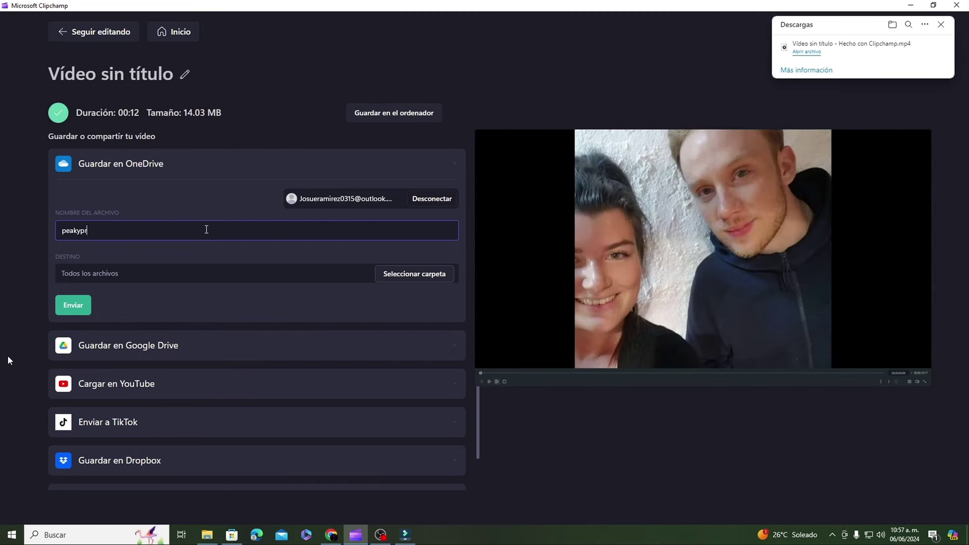
pyautogui.write('ub')
pyautogui.write('ba')
# Reveal the exported MP4 in the Downloads folder and minimize the Explorer window.
pyautogui.click(378, 116)
pyautogui.click(473, 19)
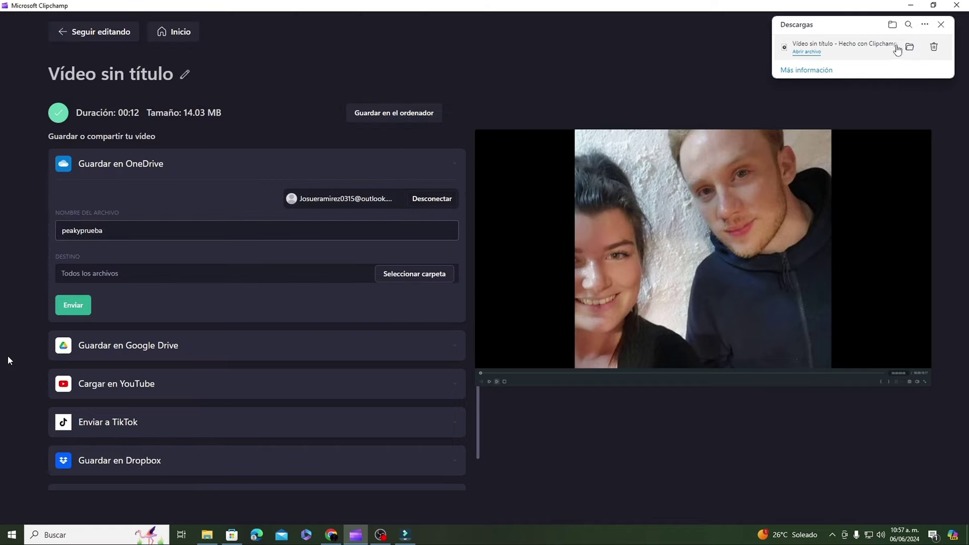
pyautogui.click(911, 48)
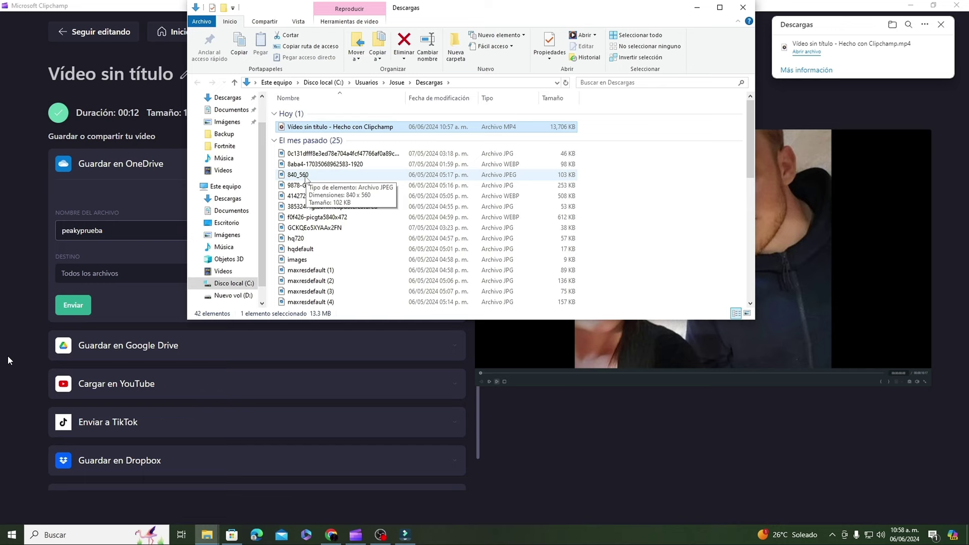
pyautogui.click(697, 7)
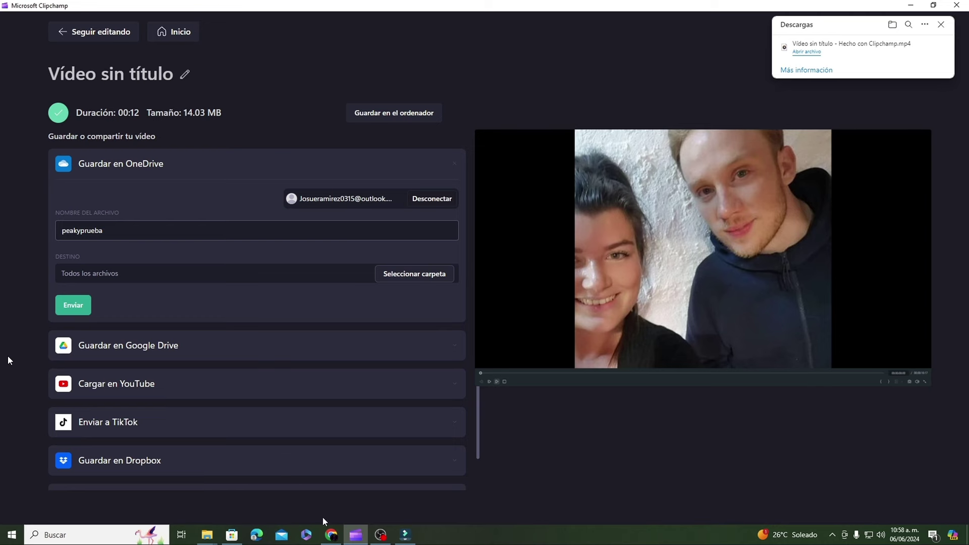
# Switch to Chrome and look through the comments and expanded description of the YouTube video on Filmora 13 without a watermark.
pyautogui.click(329, 531)
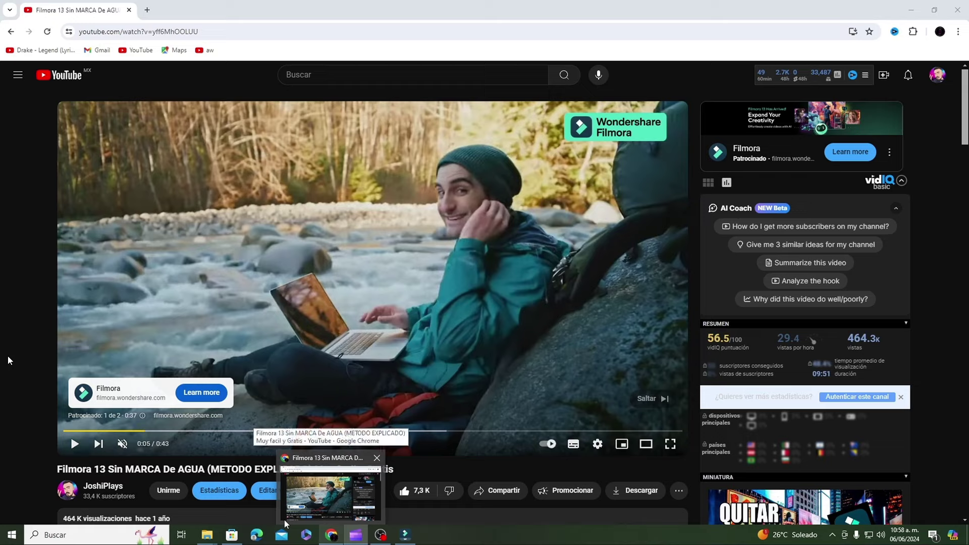
pyautogui.click(327, 533)
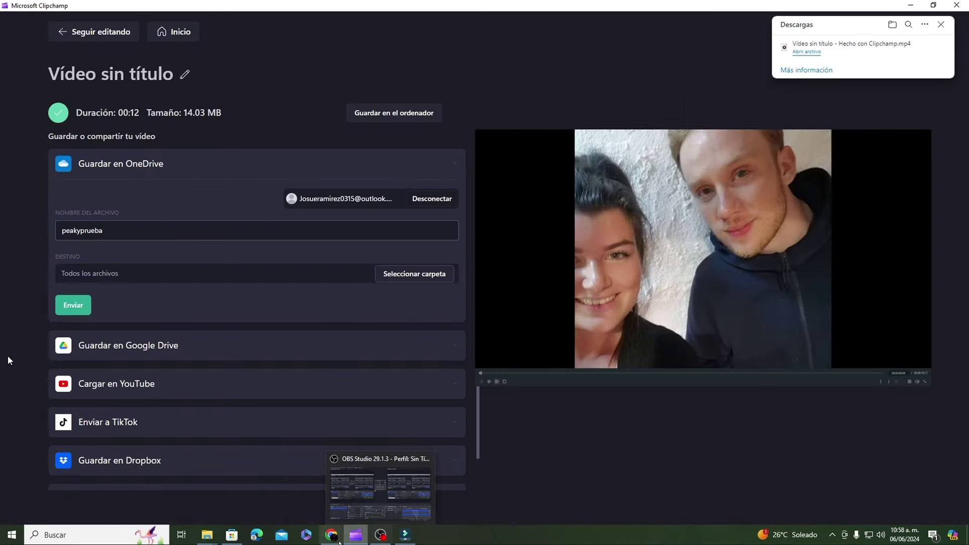
pyautogui.click(406, 535)
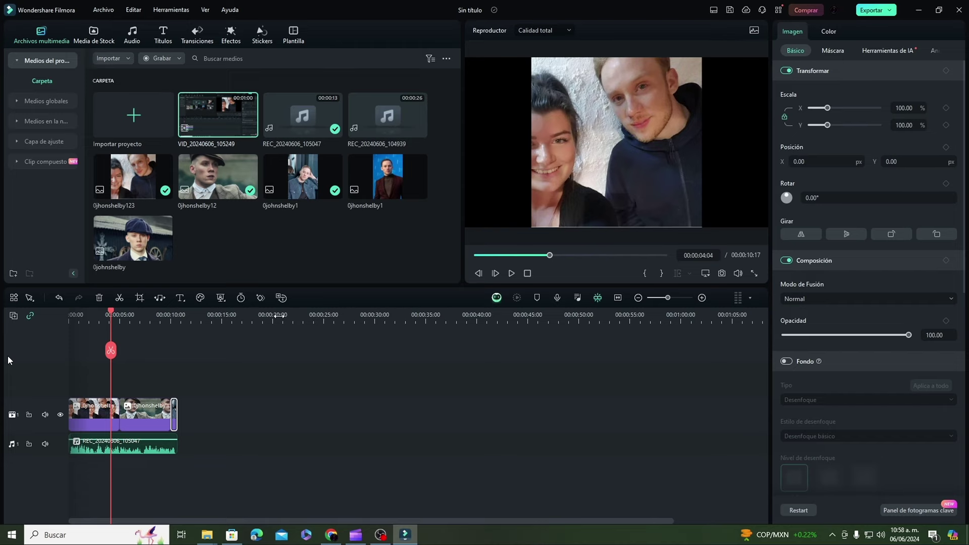
pyautogui.click(331, 535)
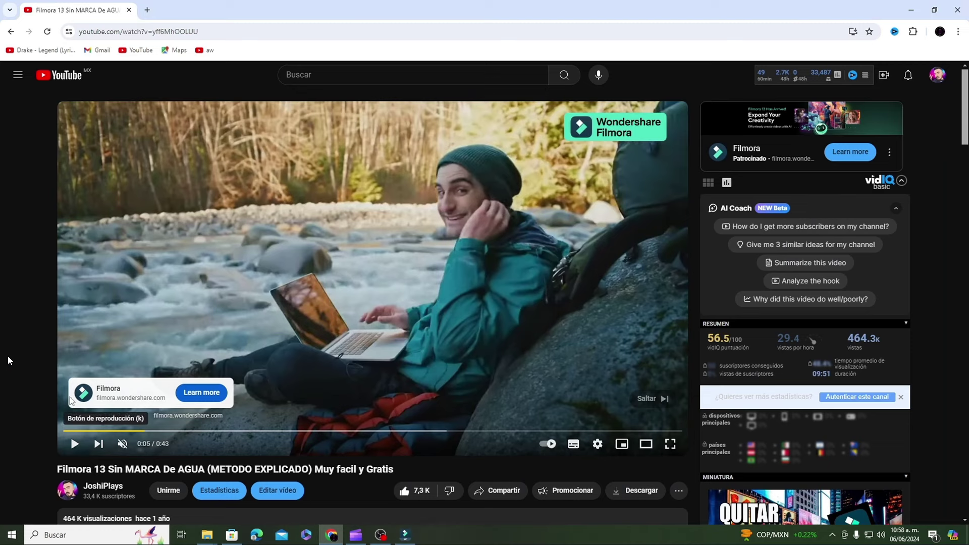
pyautogui.scroll(-3, 127, 483)
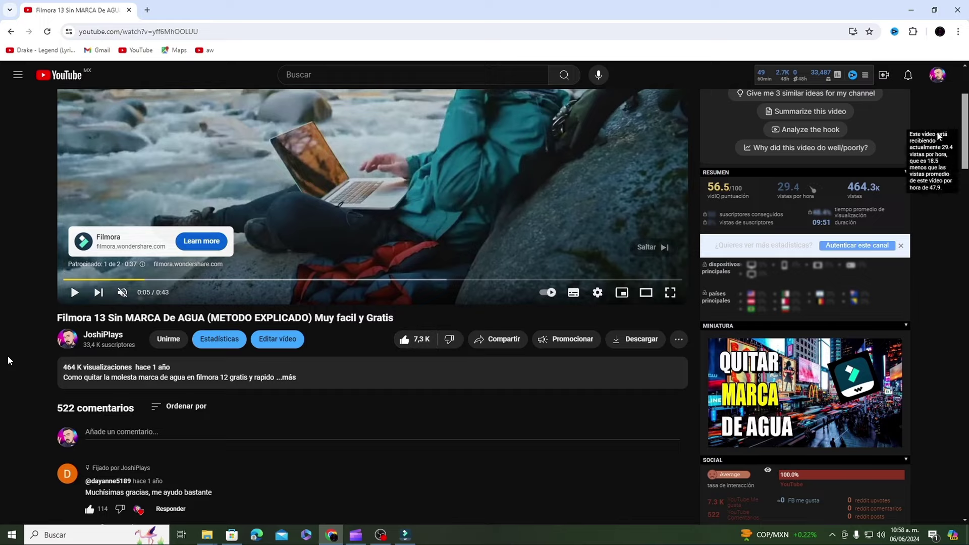
pyautogui.scroll(-15, 8, 360)
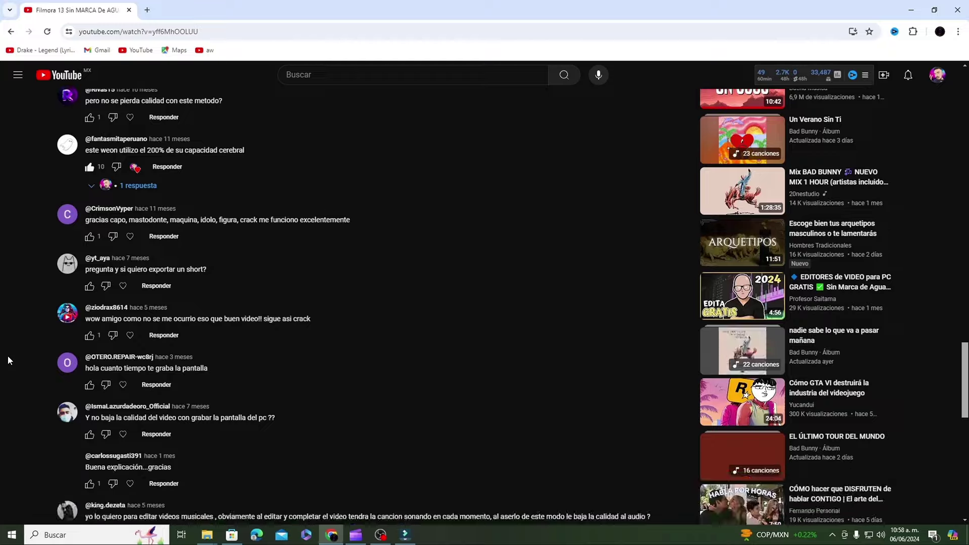
pyautogui.scroll(-5, 8, 360)
pyautogui.scroll(20, 8, 360)
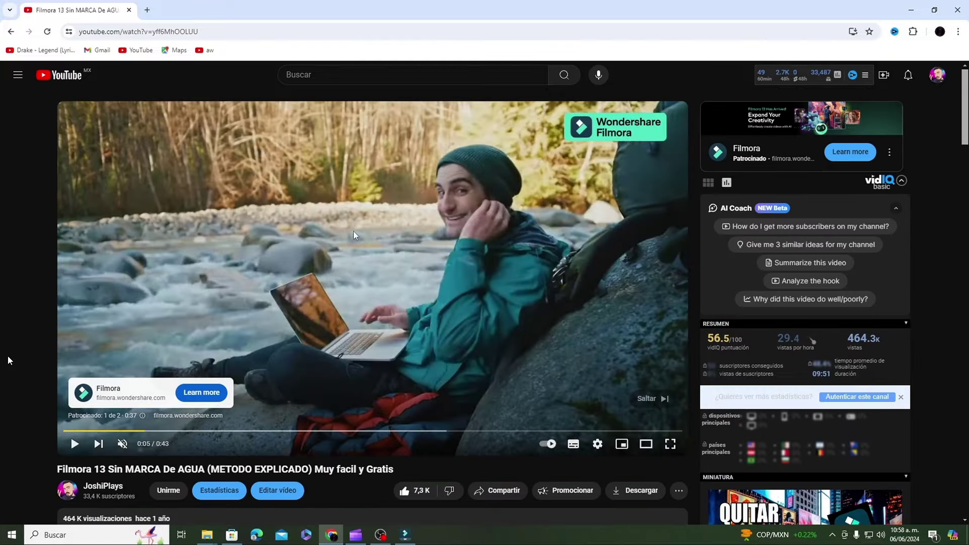
pyautogui.press('space')
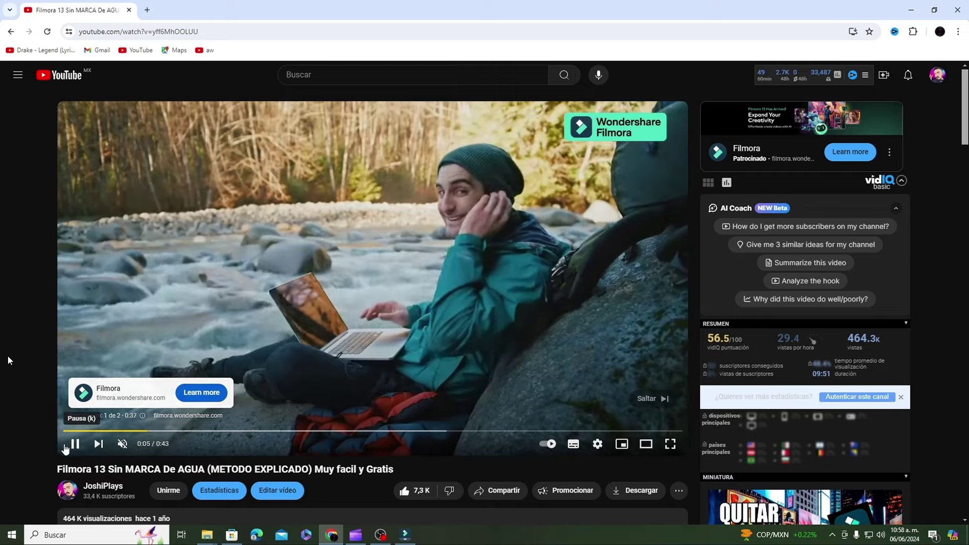
pyautogui.press('space')
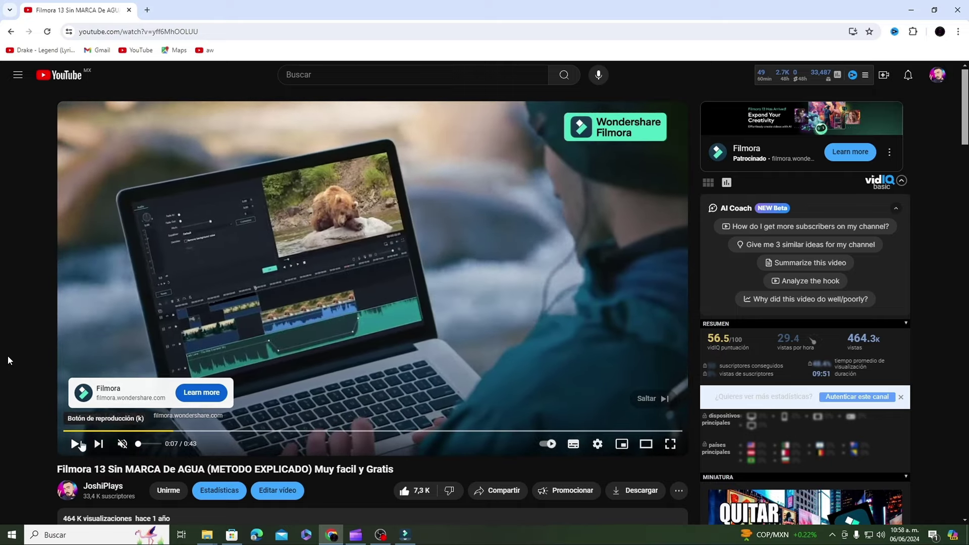
pyautogui.scroll(-5, 8, 360)
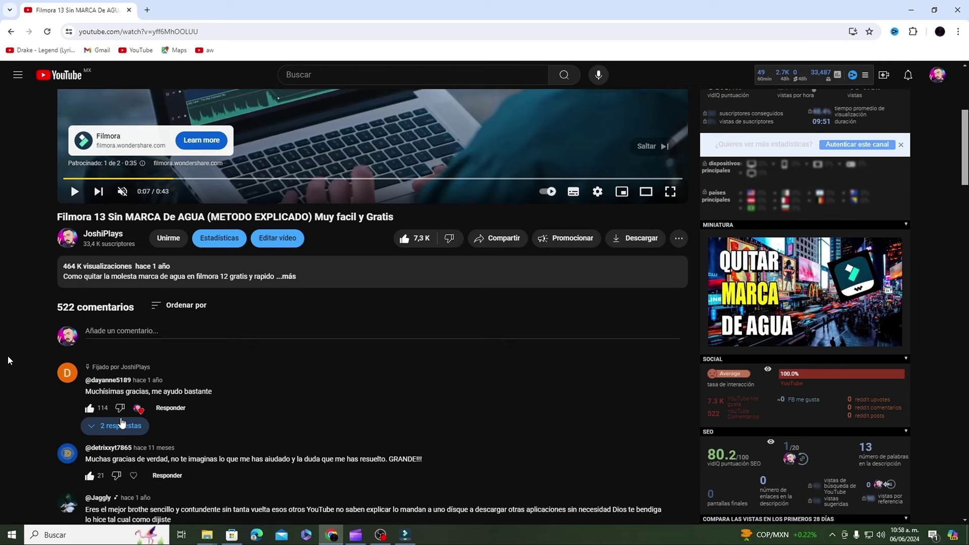
pyautogui.scroll(4, 209, 294)
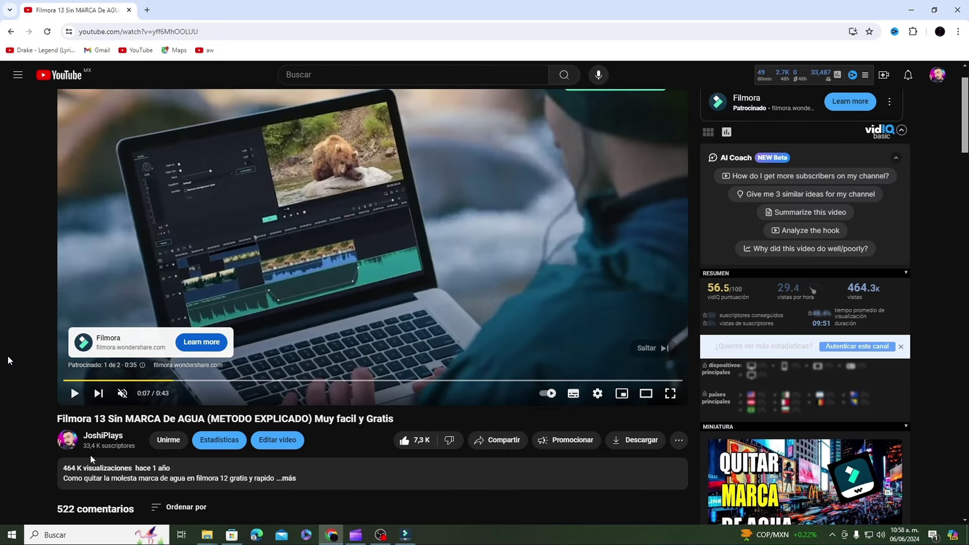
pyautogui.click(286, 486)
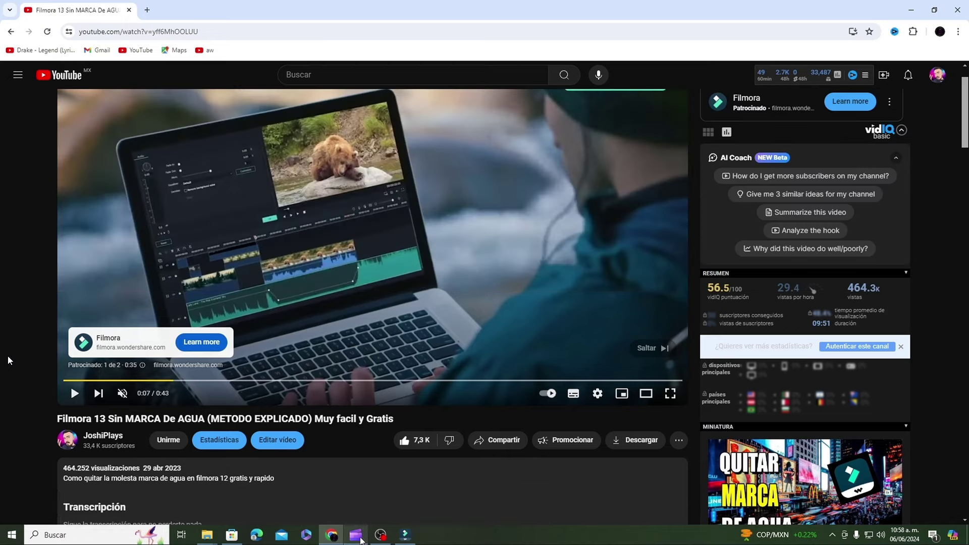
pyautogui.click(364, 539)
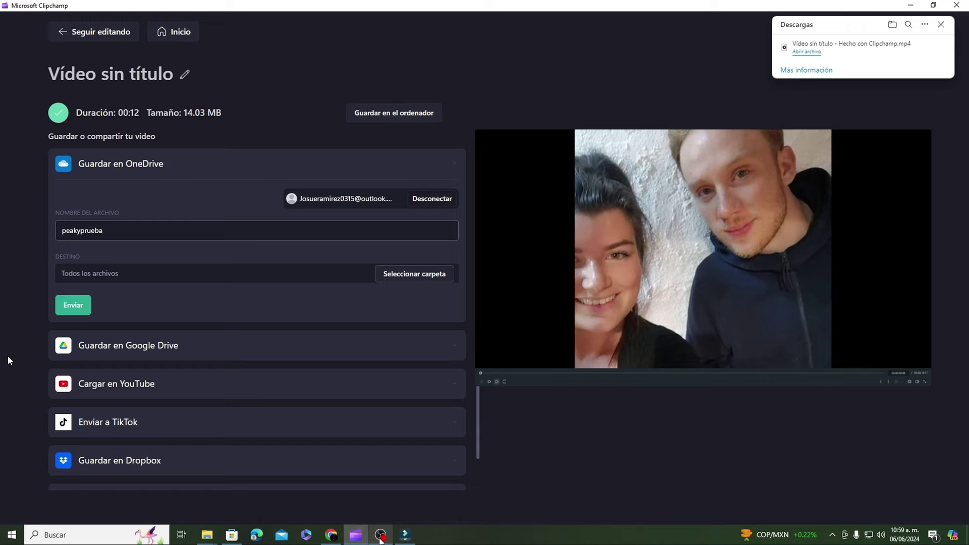
pyautogui.moveTo(381, 536)
pyautogui.moveTo(371, 505)
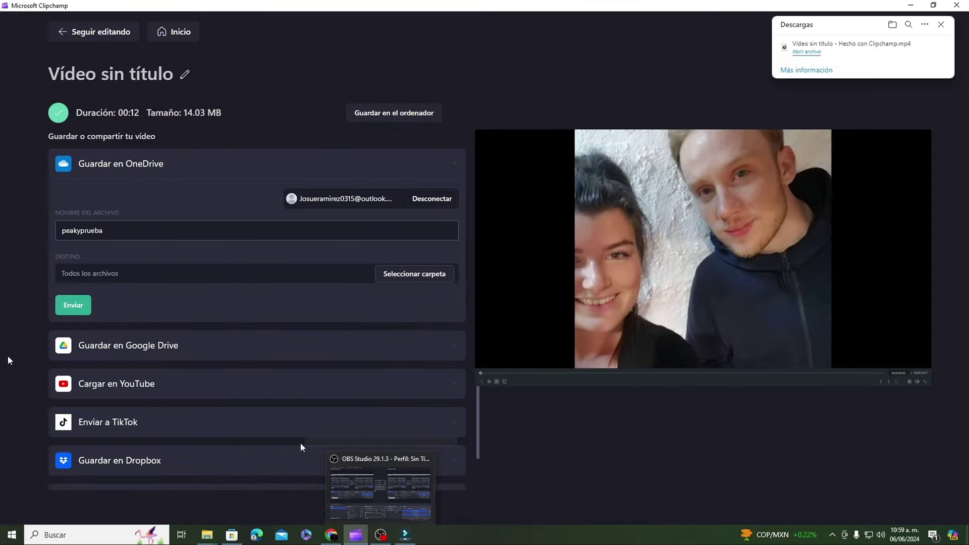
pyautogui.click(335, 536)
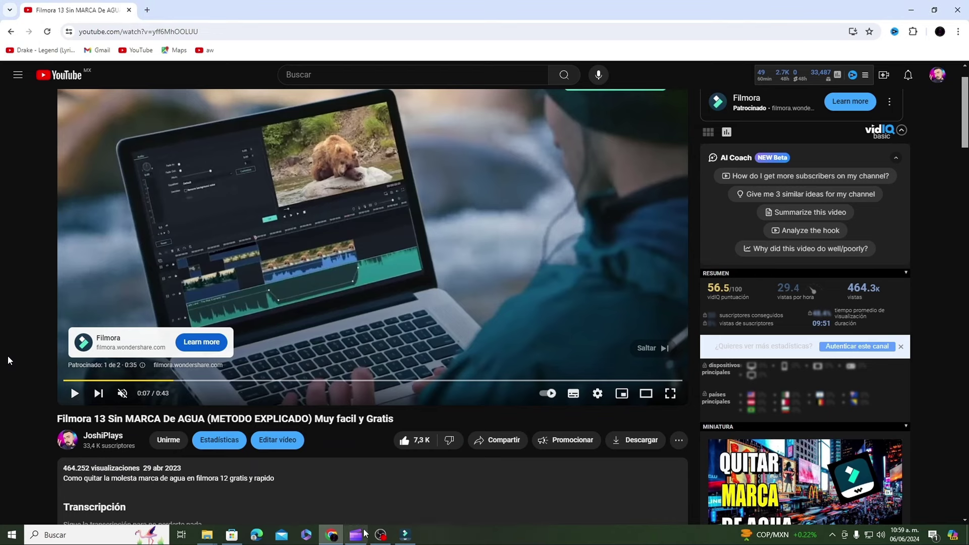
# Switch to Filmora and return the preview playhead to the start of the video.
pyautogui.click(405, 535)
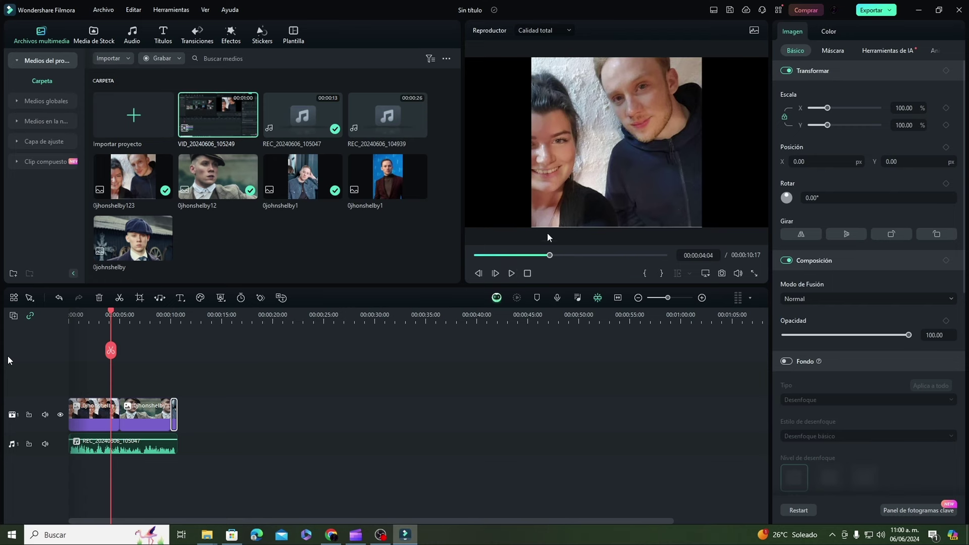
pyautogui.moveTo(549, 255); pyautogui.dragTo(447, 256)
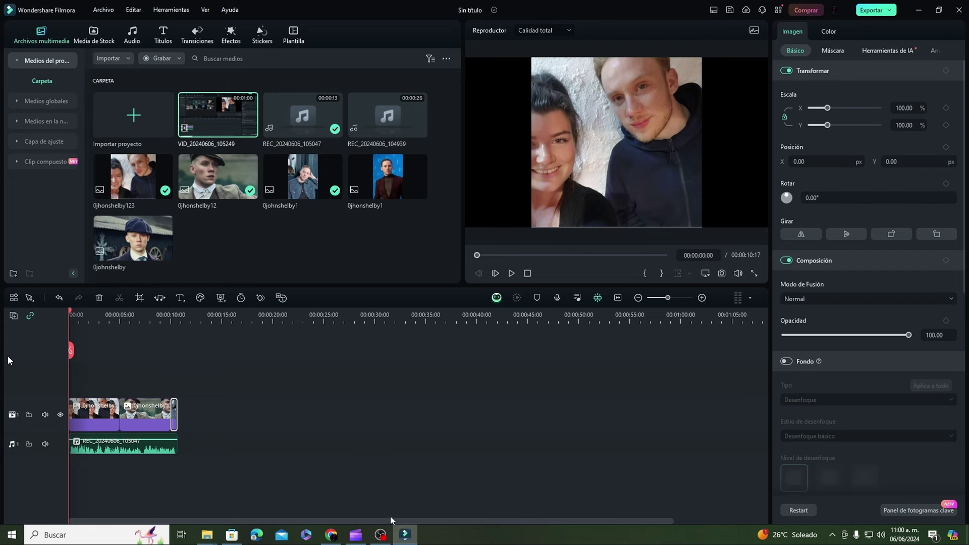
pyautogui.moveTo(384, 533)
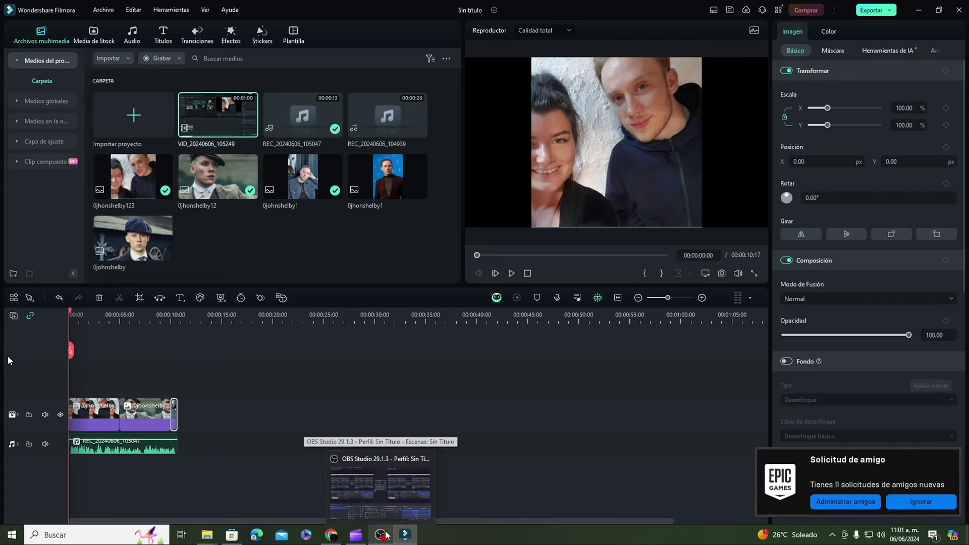